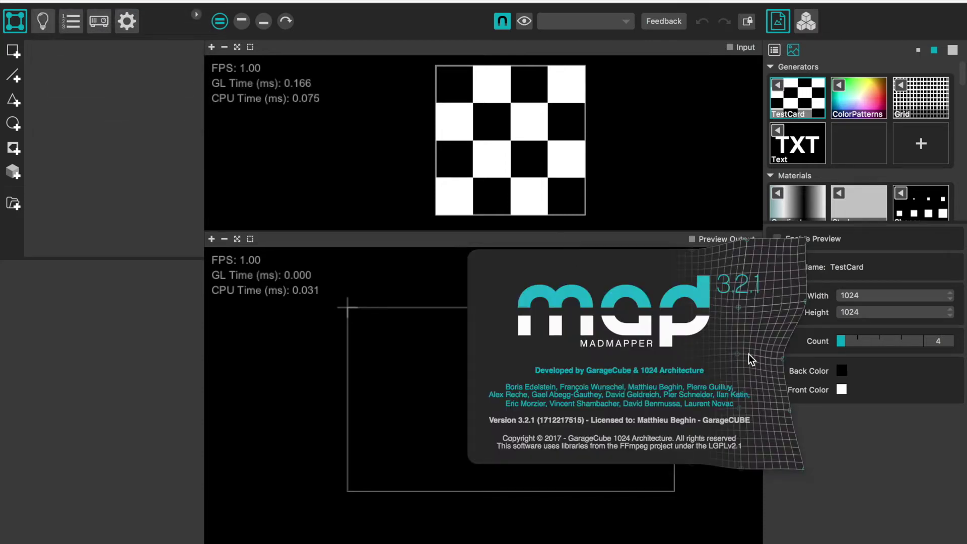
Step: Dismiss the About panel and add a new quad playing the Strob material
left_click(661, 299)
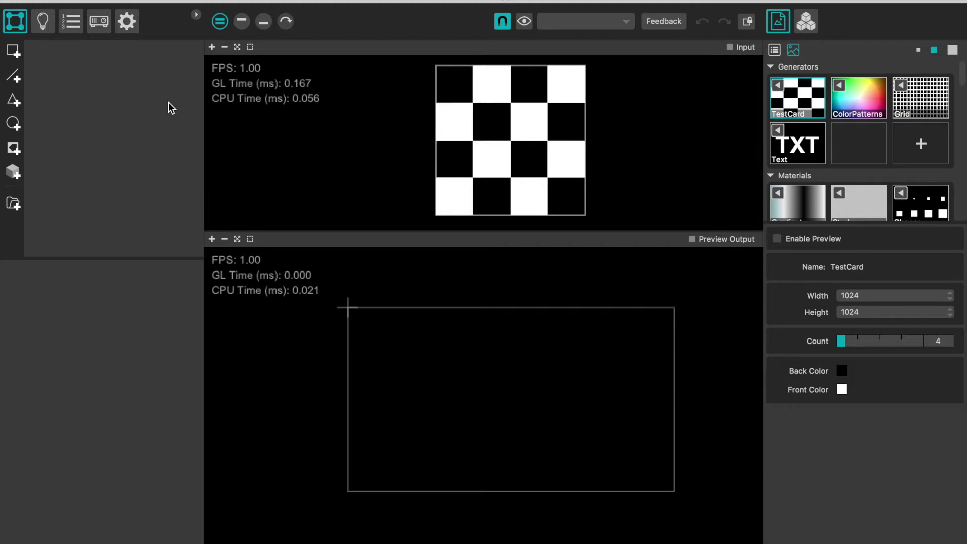
left_click(13, 51)
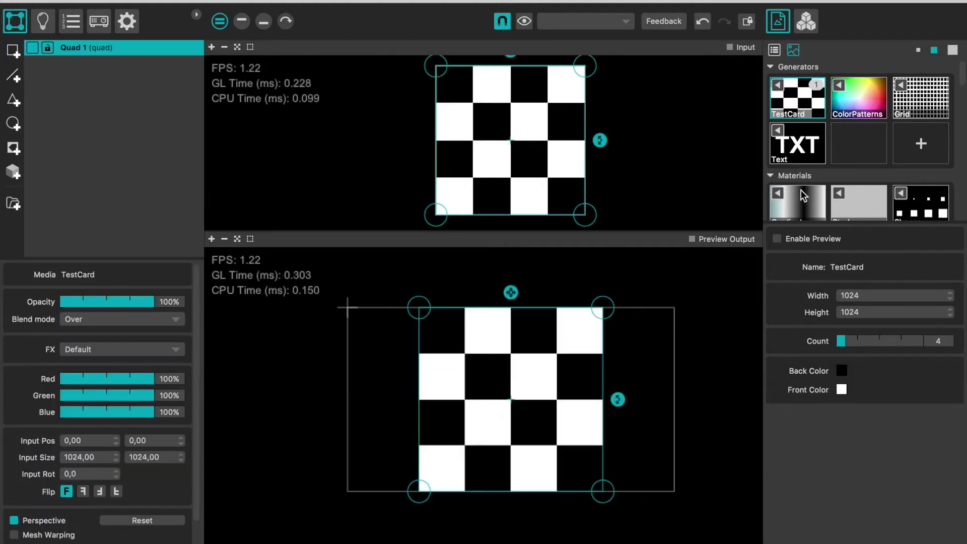
scroll(838, 192, "down", 2)
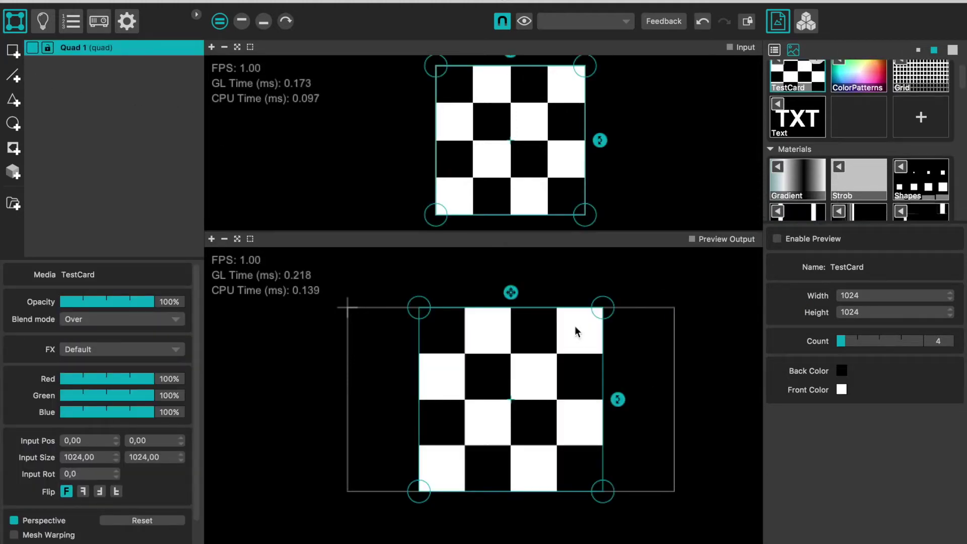
left_click(840, 173)
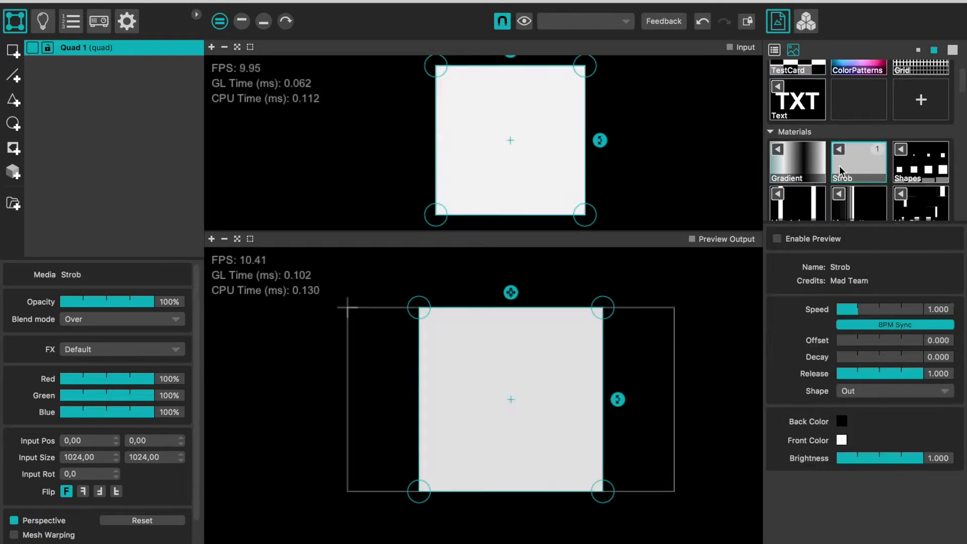
Step: Toggle the Strob's BPM Sync off and back on, then bring up global settings
left_click(852, 324)
left_click(859, 325)
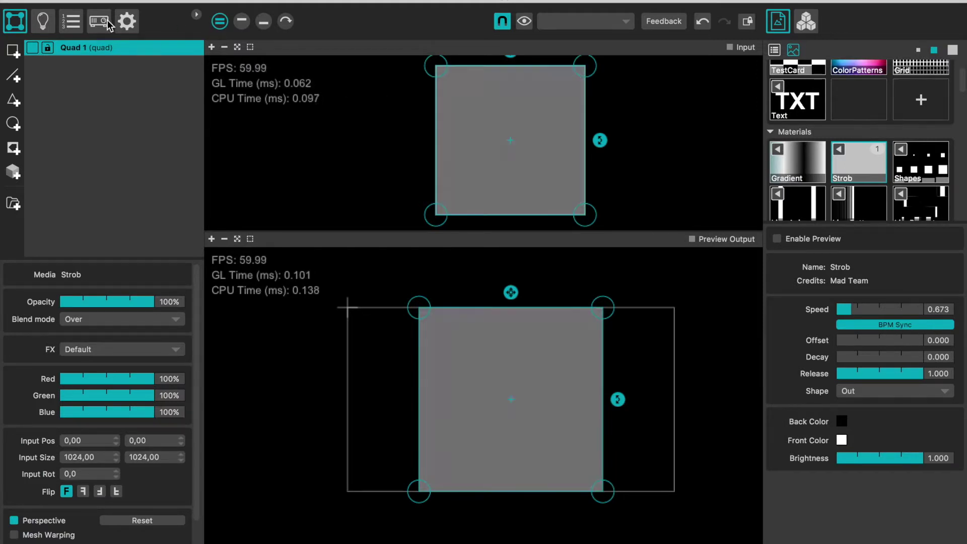
left_click(126, 23)
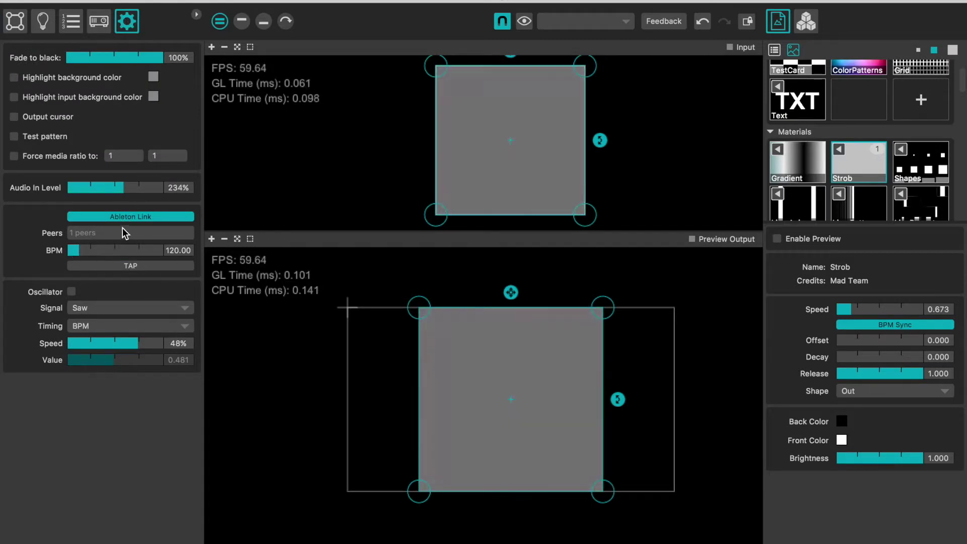
Step: Enable Ableton Link sync at 120 BPM and switch to Ableton Live
left_click(118, 219)
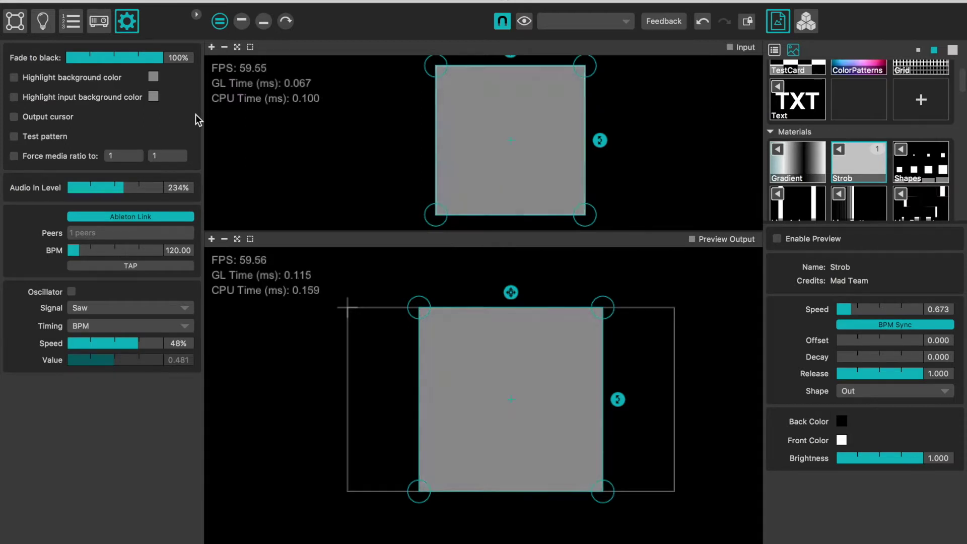
key("super+Tab")
key("super+Tab")
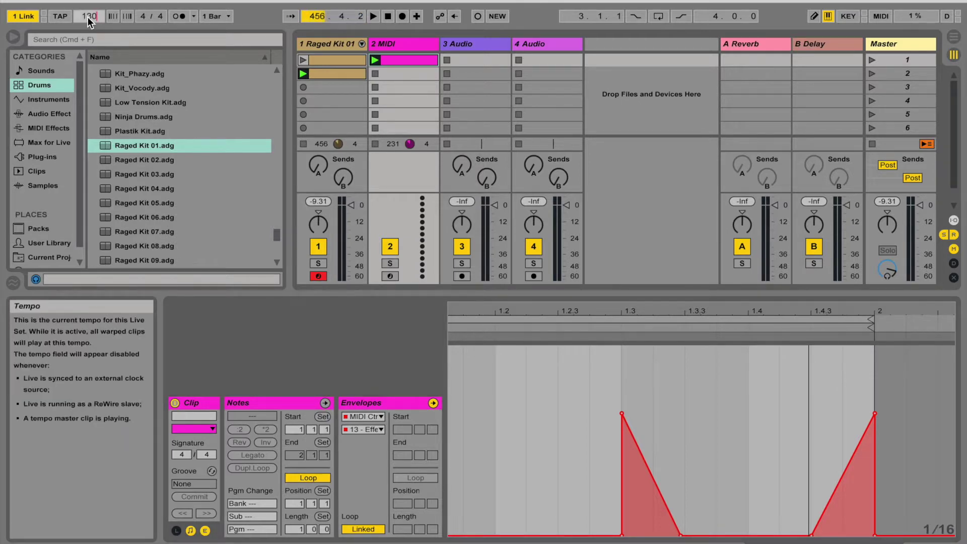
Step: Change MadMapper's BPM to 110 and return to Ableton Live
key("super+Tab")
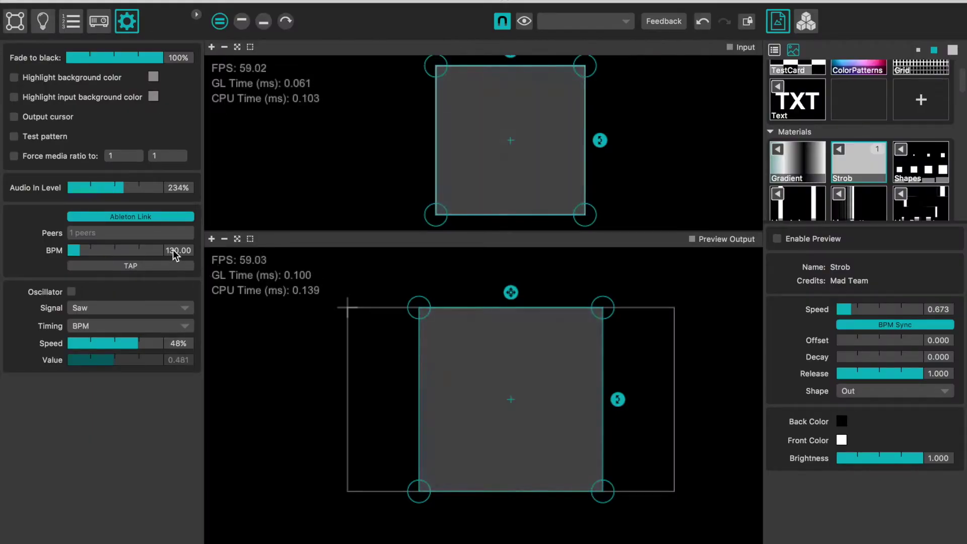
double_click(176, 250)
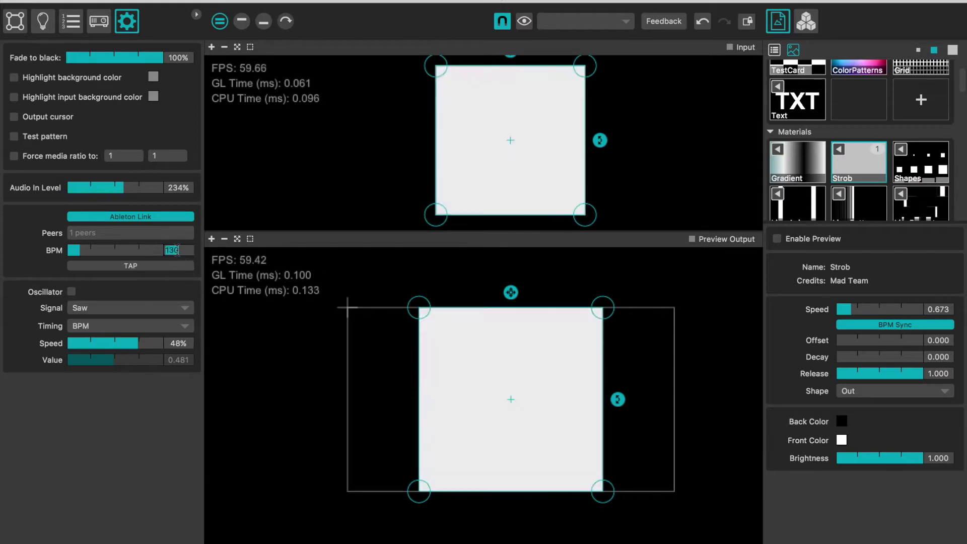
type("101")
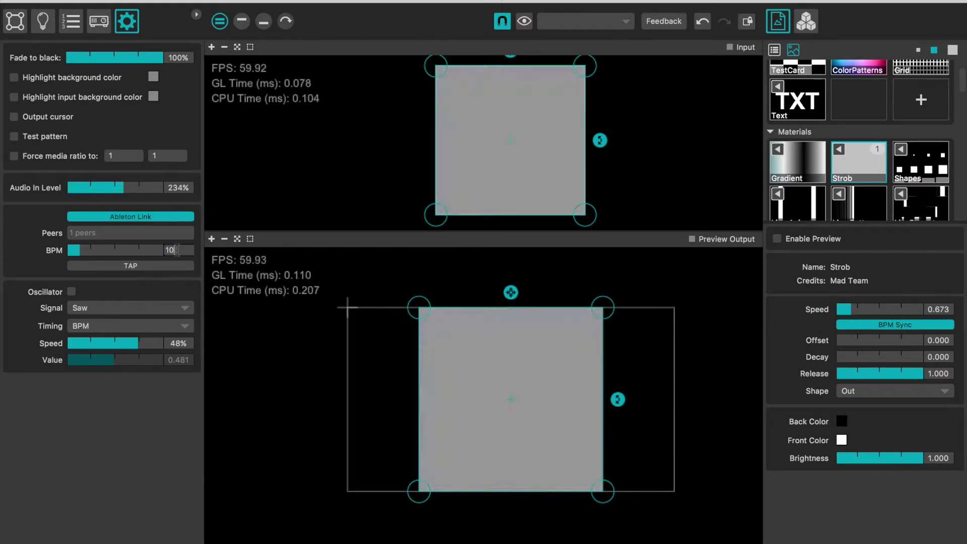
type("10")
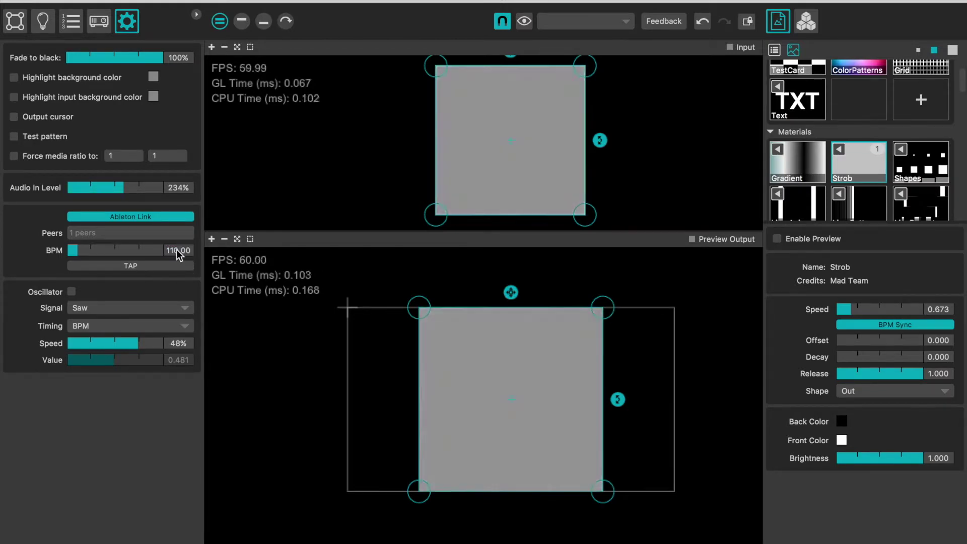
key("super+Tab")
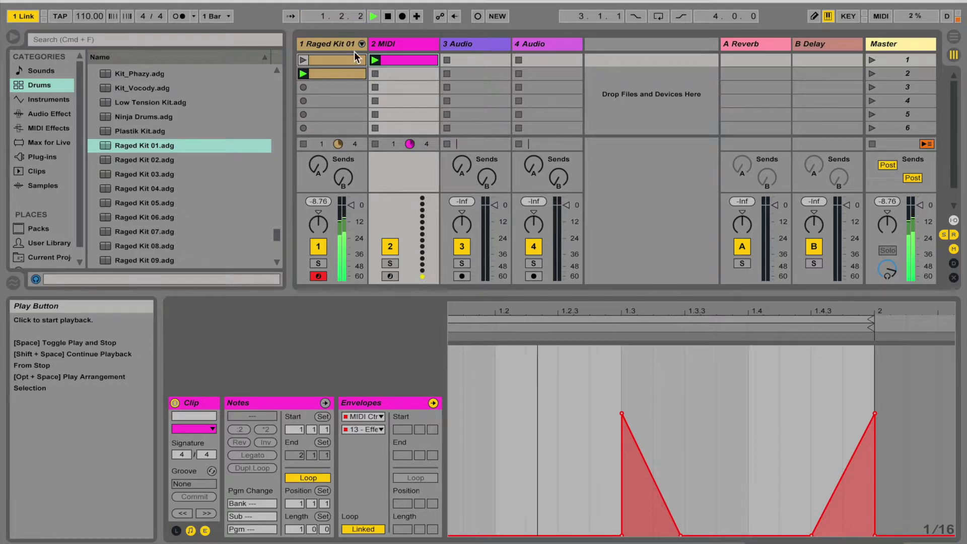
Step: Show the MIDI clip's 11 - Expression controller envelope
left_click(340, 77)
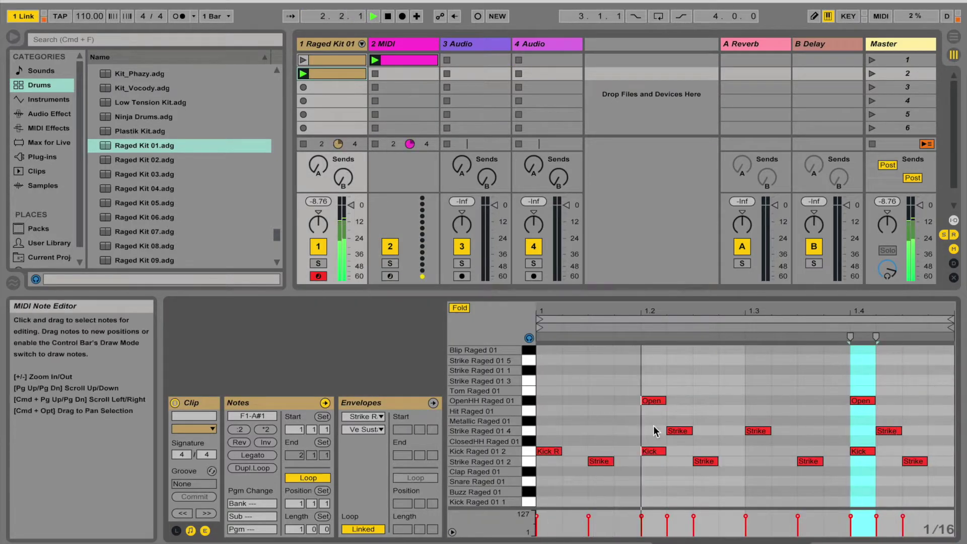
key("XF86AudioLowerVolume")
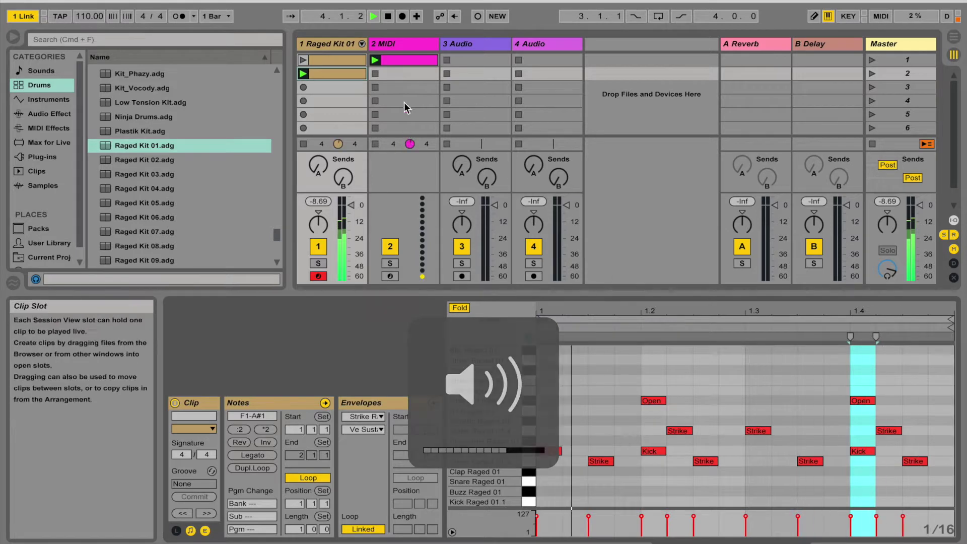
left_click(402, 60)
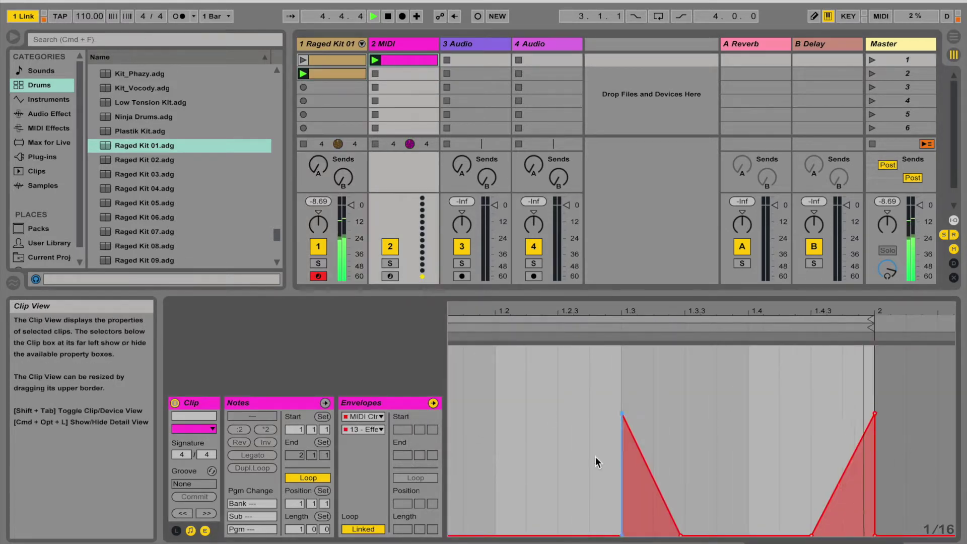
left_click(364, 430)
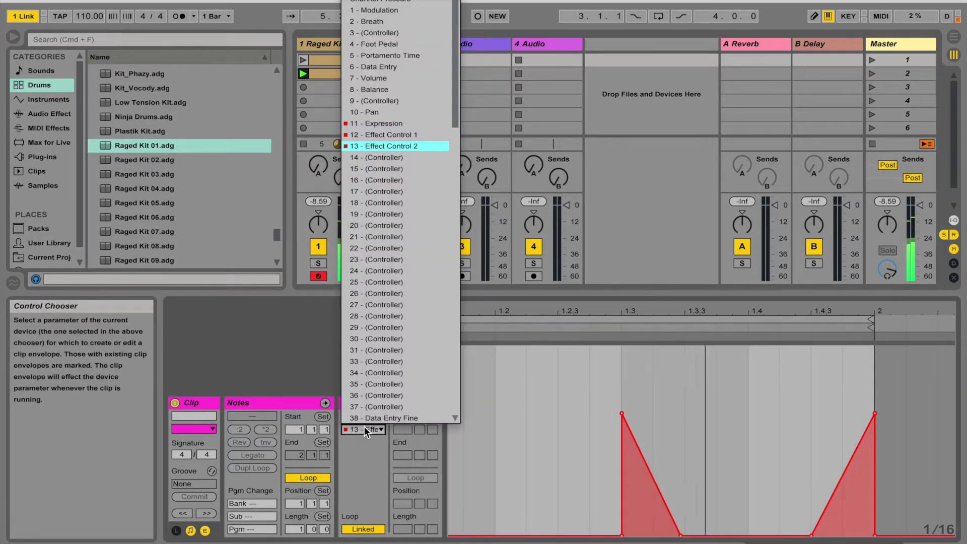
left_click(420, 126)
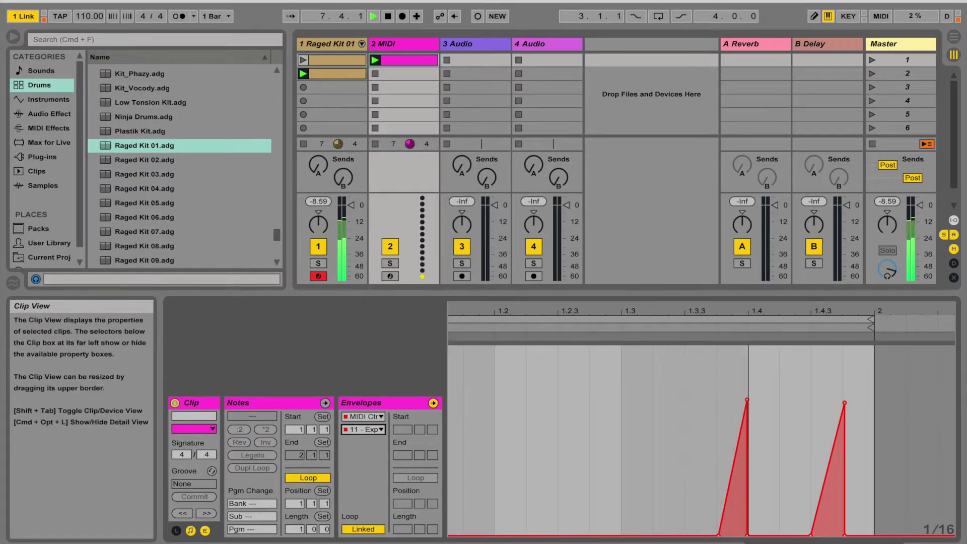
Step: Confirm the MIDI track outputs to MadMapper In, then return to MadMapper
key("super+alt+l")
left_click(416, 384)
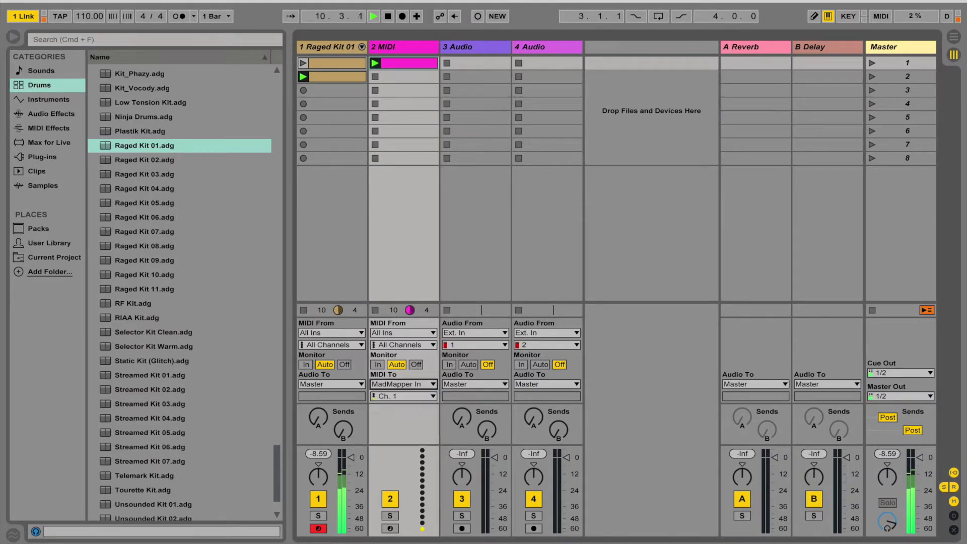
key("super+alt+l")
key("super+Tab")
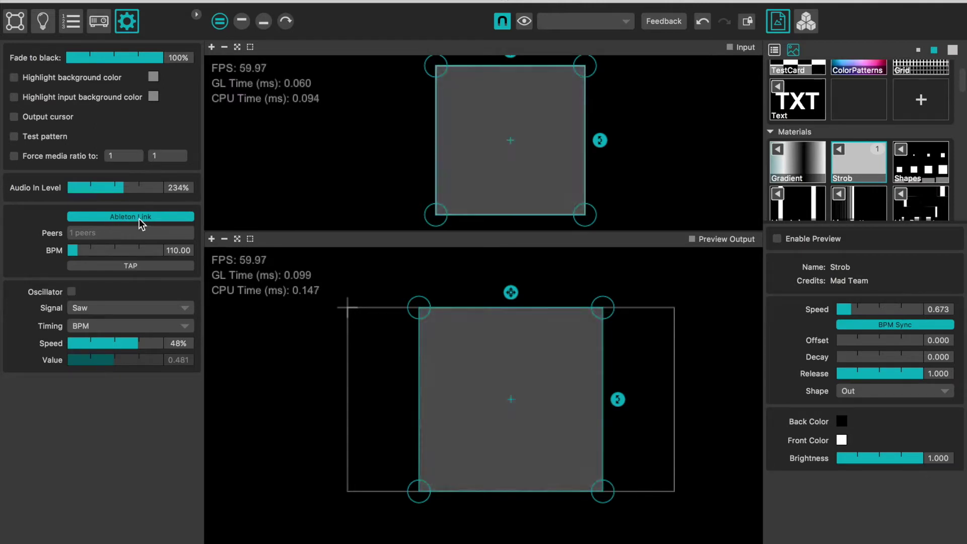
Step: Set the Strob release to 0.327 and move the quad up-left on the output
left_click(10, 19)
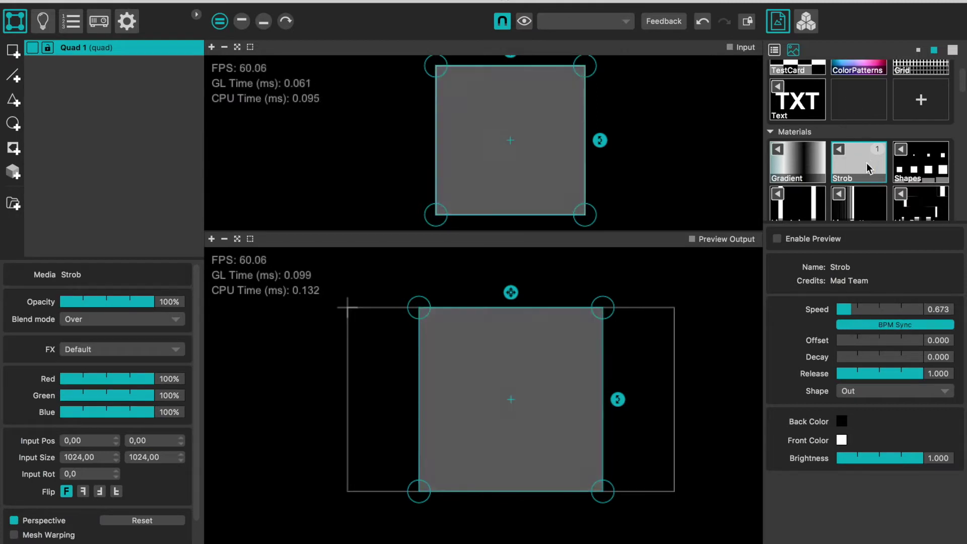
left_click(864, 374)
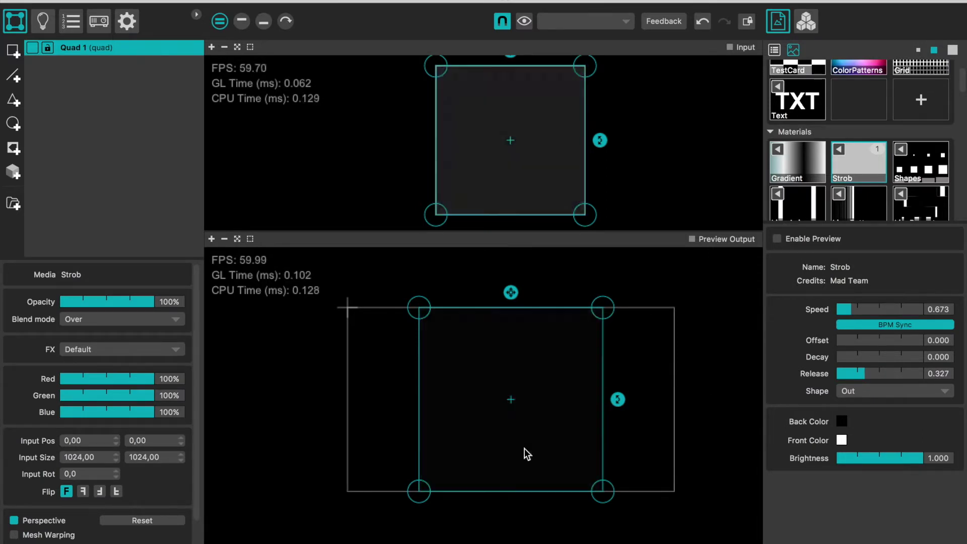
left_click_drag(524, 453, 439, 413)
Step: Undo the move and snap the quad's top-left corner to the output frame corner
scroll(445, 415, "down", 2)
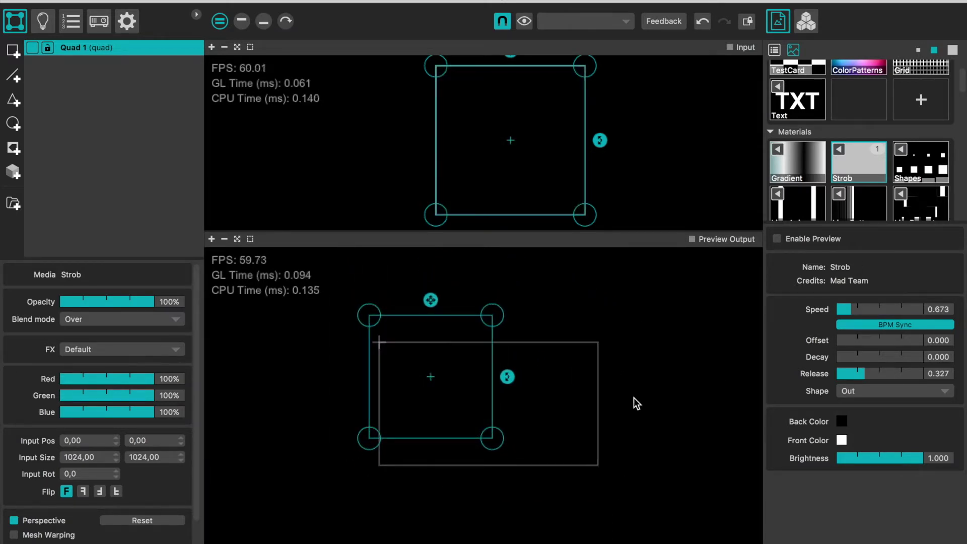
key("super+Tab")
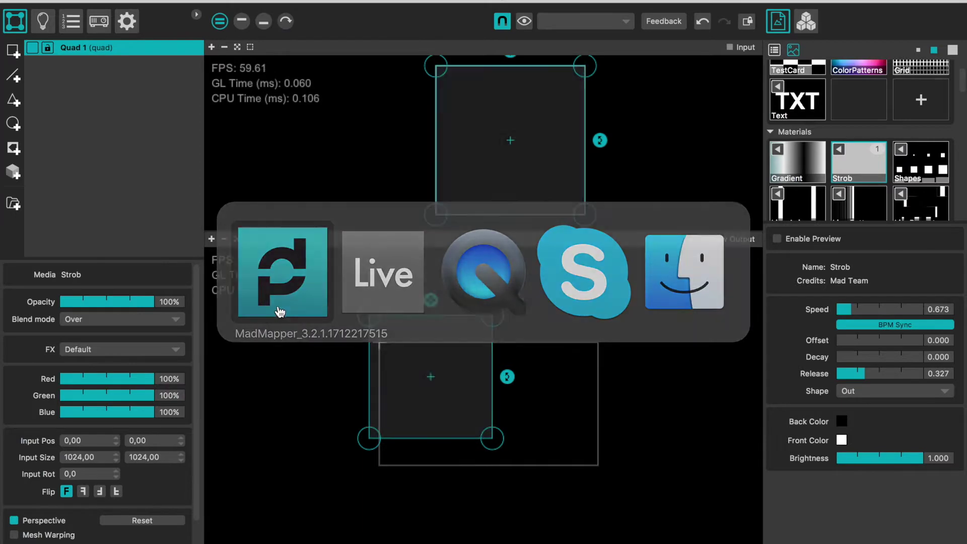
left_click(276, 322)
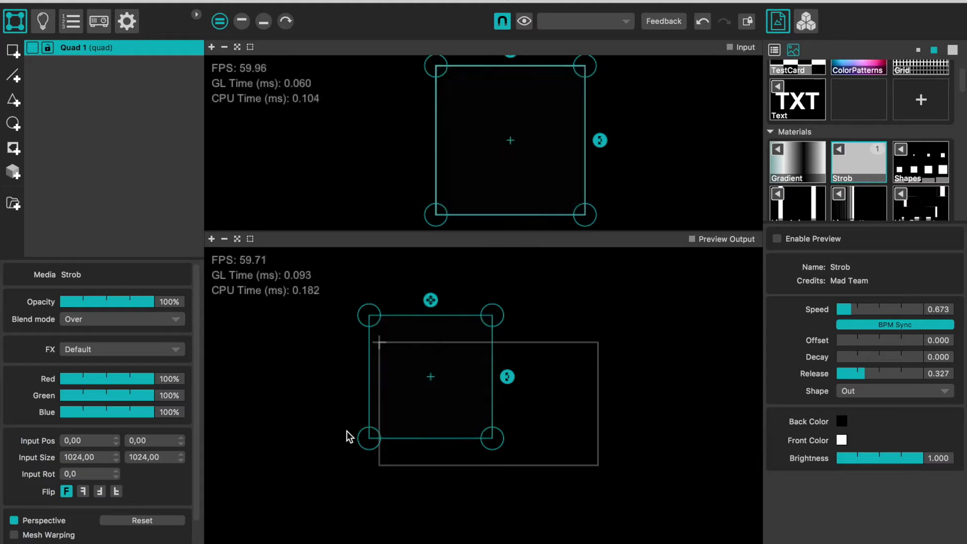
key("ctrl+z")
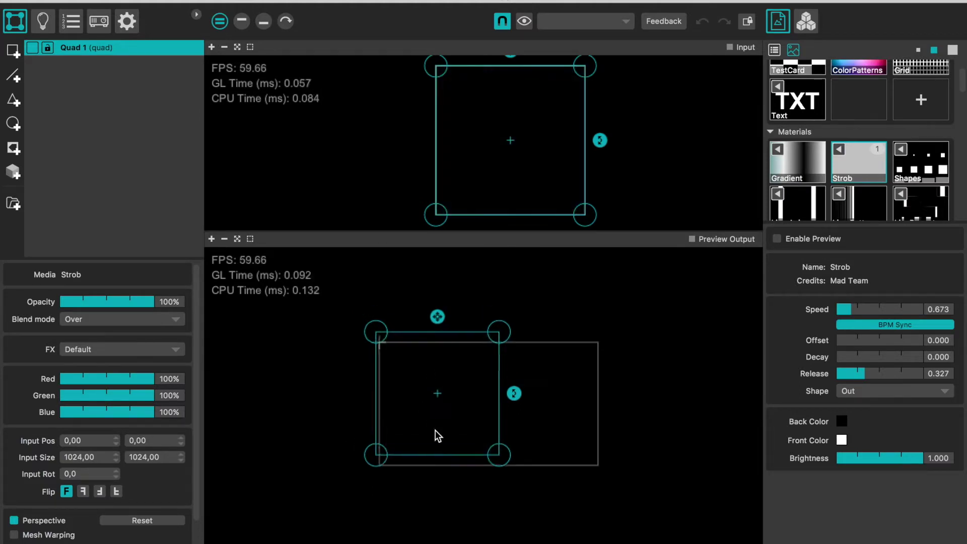
left_click_drag(437, 434, 442, 442)
Step: Load the recent Ableton Link Demo project, discarding current changes
left_click(123, 0)
mouse_move(158, 39)
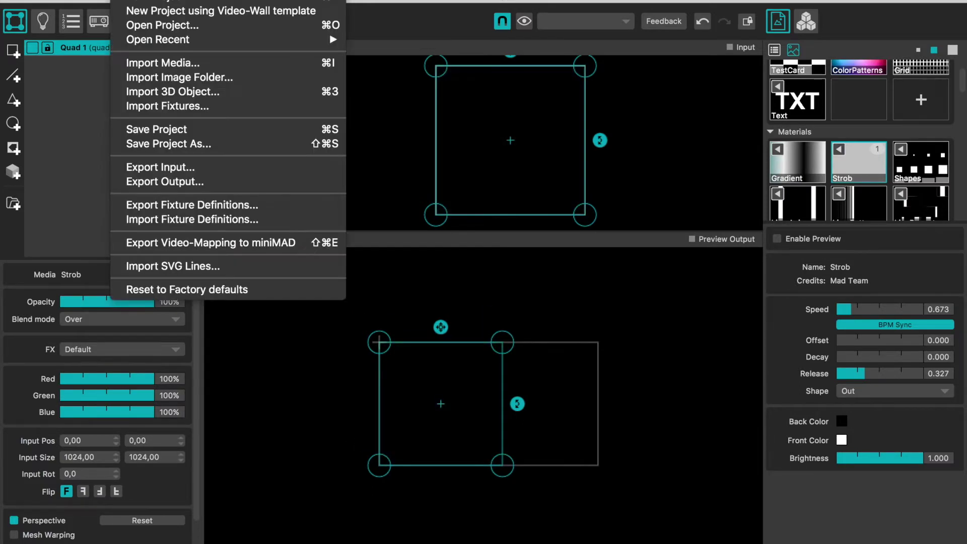
left_click(388, 45)
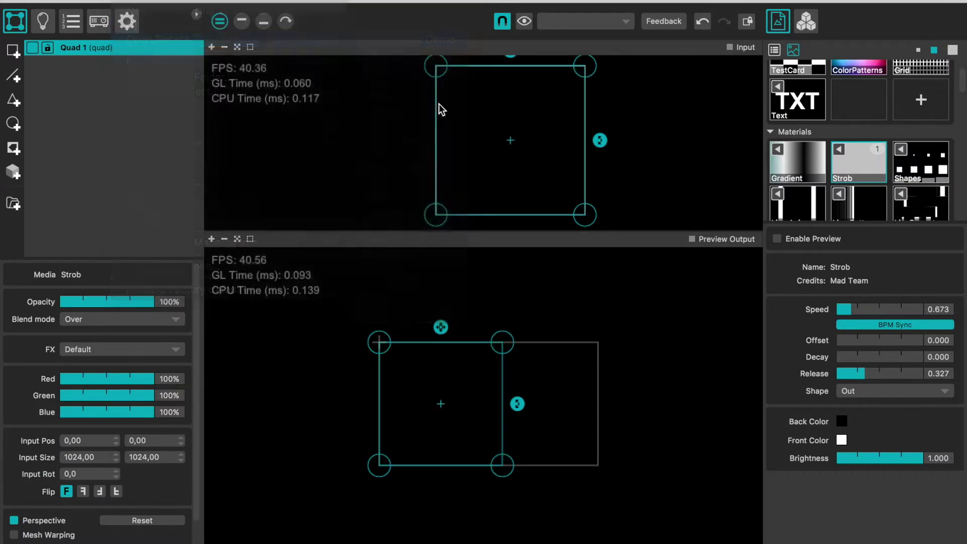
left_click(507, 292)
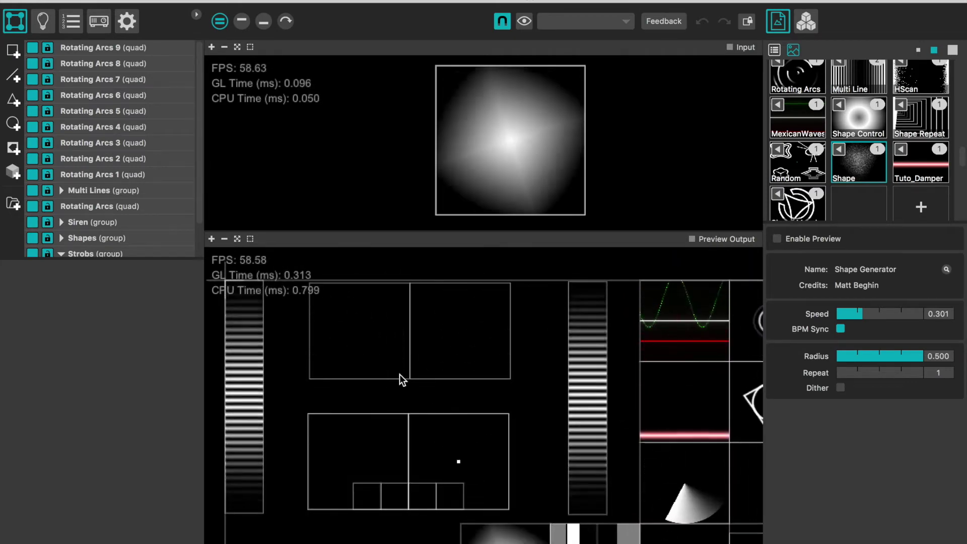
Step: Flip the Siren material on Quad 10 of the Siren group
left_click(398, 371)
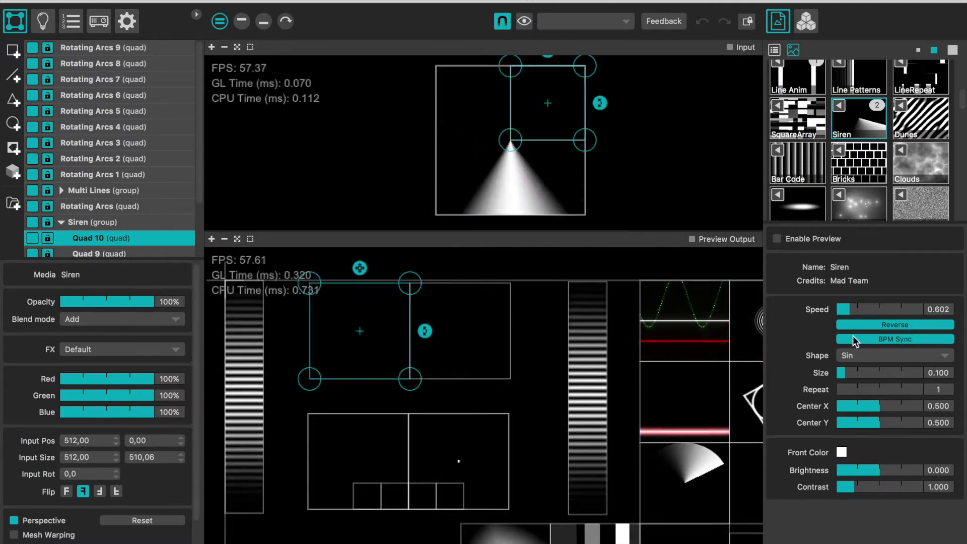
left_click(401, 392)
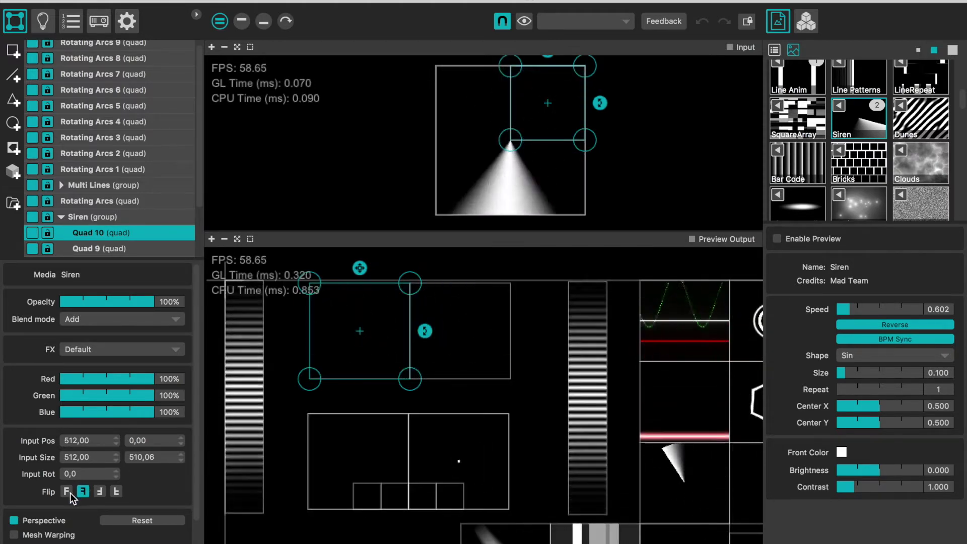
left_click(88, 493)
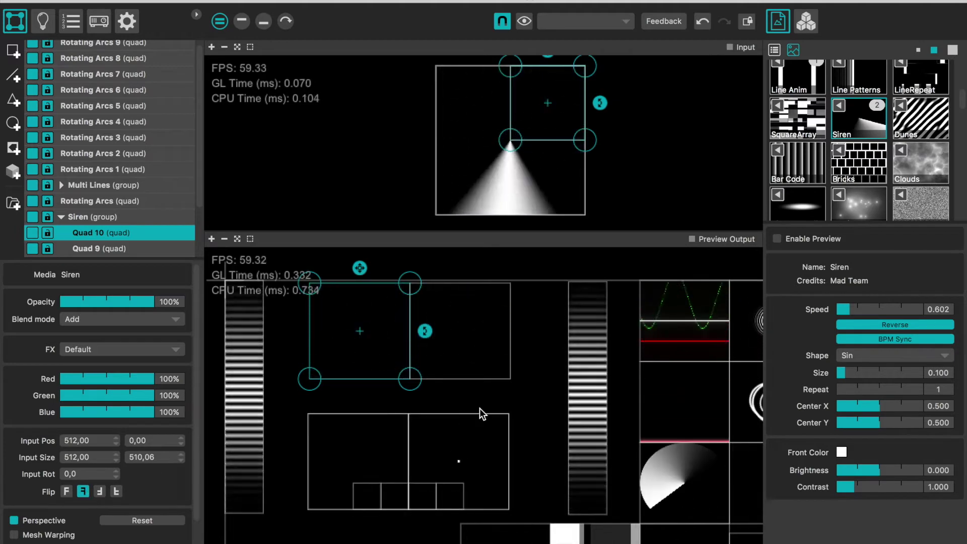
Step: Hide the Strobs group in the surface list
left_click(472, 413)
scroll(472, 412, "down", 3)
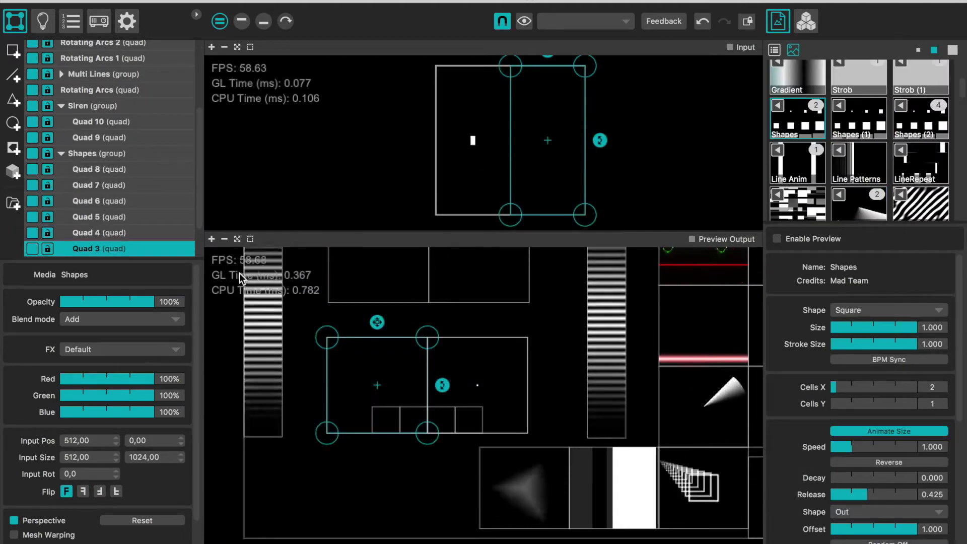
scroll(165, 169, "down", 1)
scroll(149, 165, "down", 2)
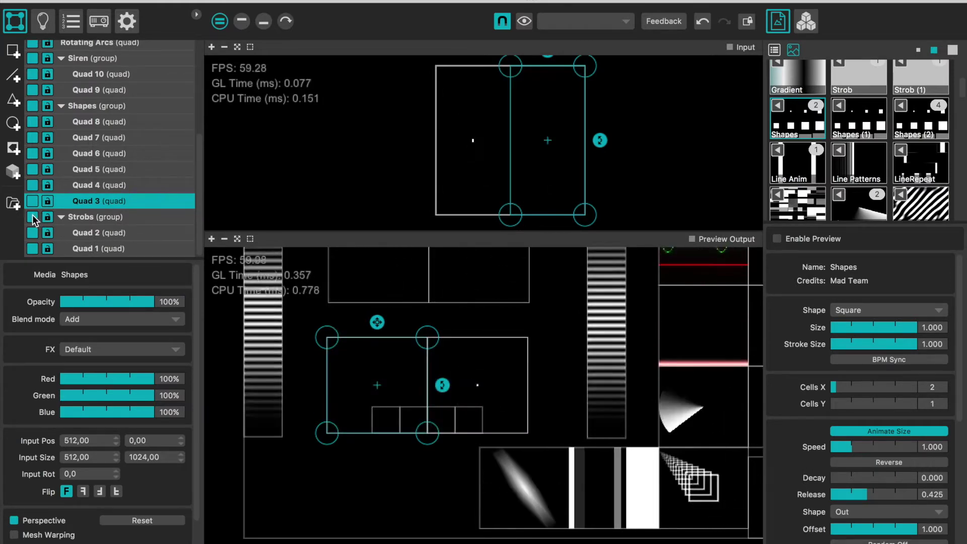
left_click(32, 217)
Step: Select Quad 5, the small left quad in the Shapes group
scroll(376, 358, "up", 3)
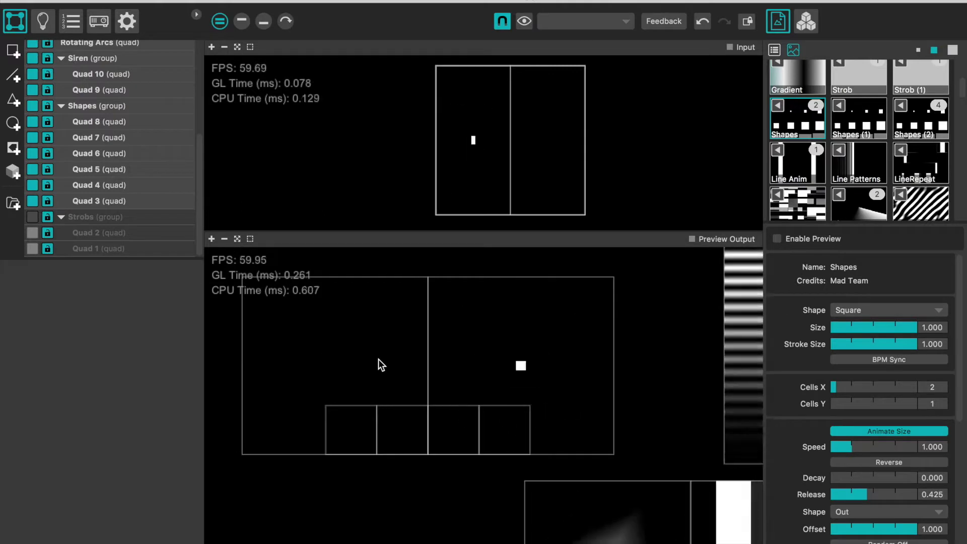
left_click(383, 372)
left_click(539, 360)
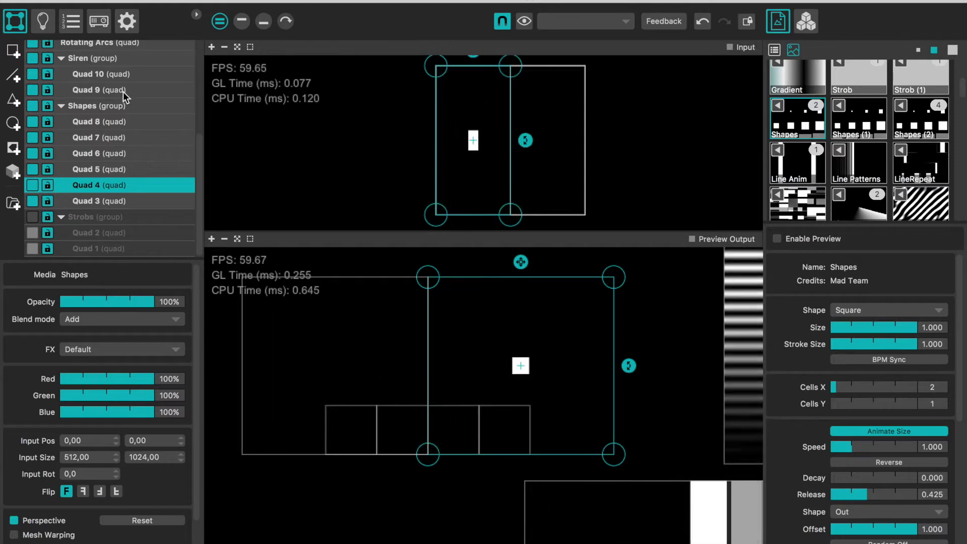
left_click(121, 138)
left_click(355, 442)
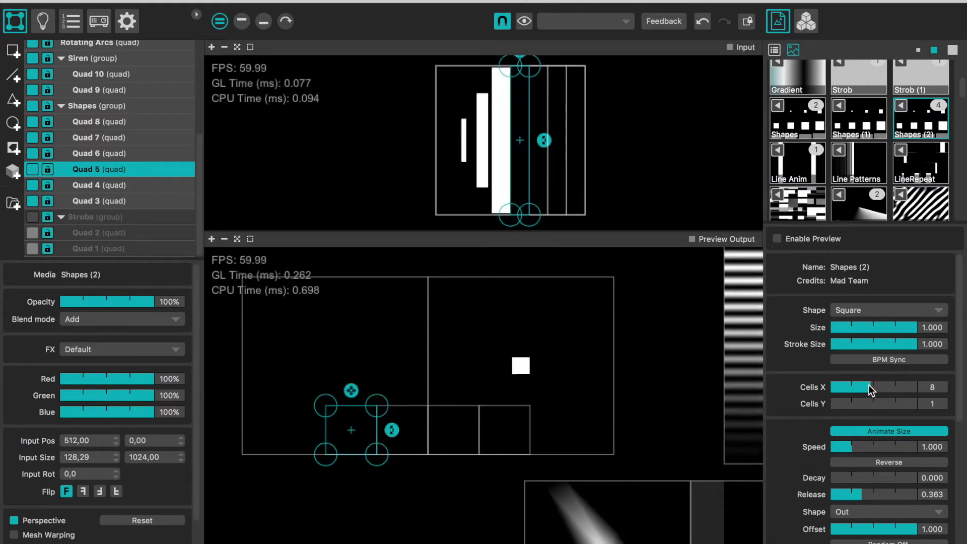
Step: Try higher Shapes (2) cell counts, including 9 rows, then undo both changes
left_click_drag(869, 385, 882, 384)
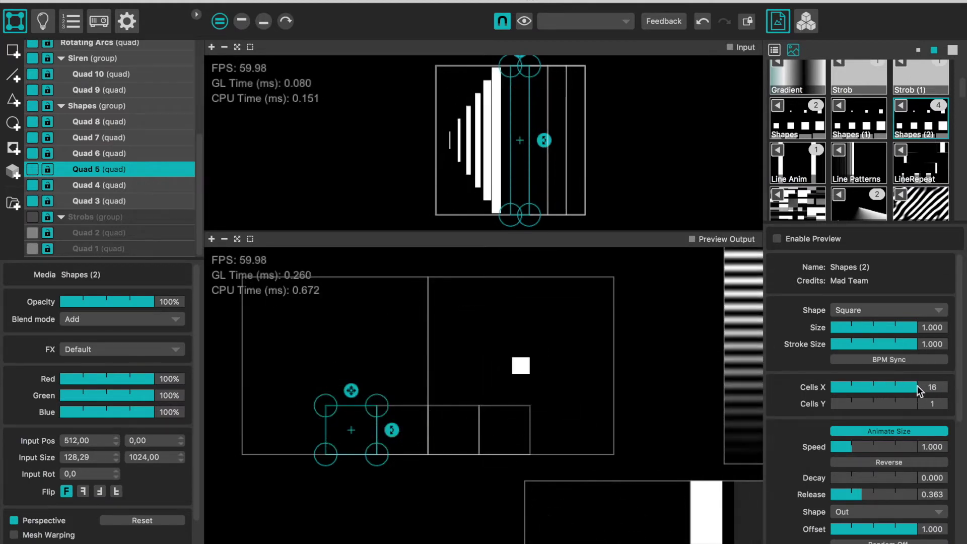
left_click(875, 401)
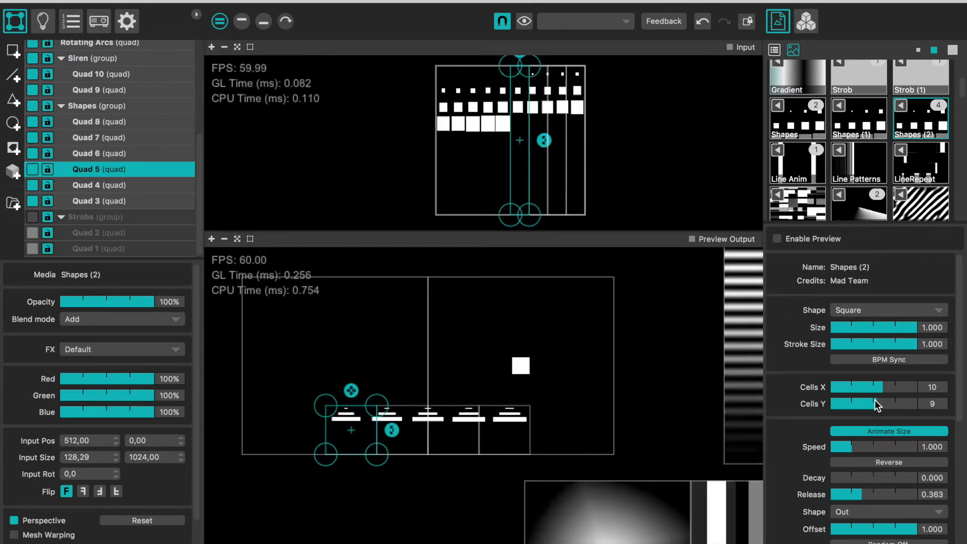
key("ctrl+z")
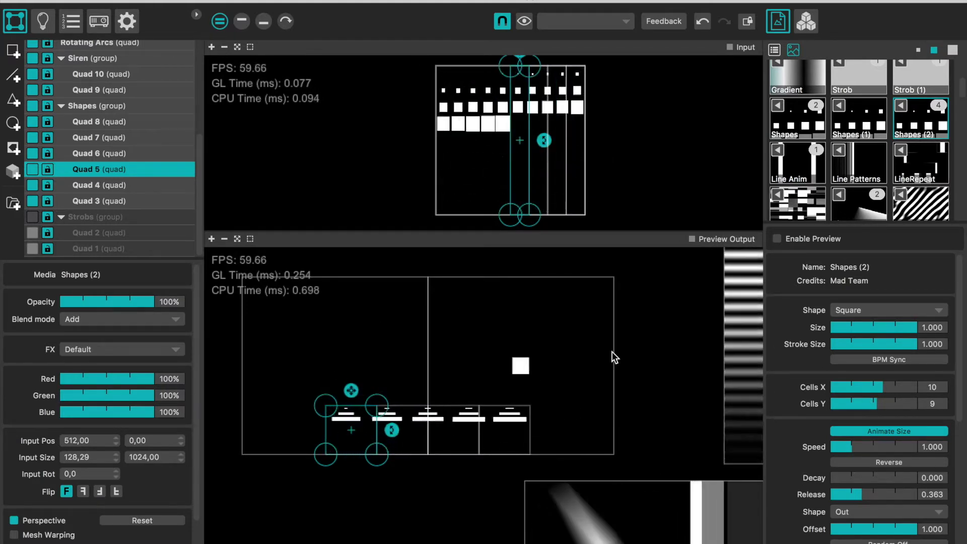
key("ctrl+z")
key("ctrl+z")
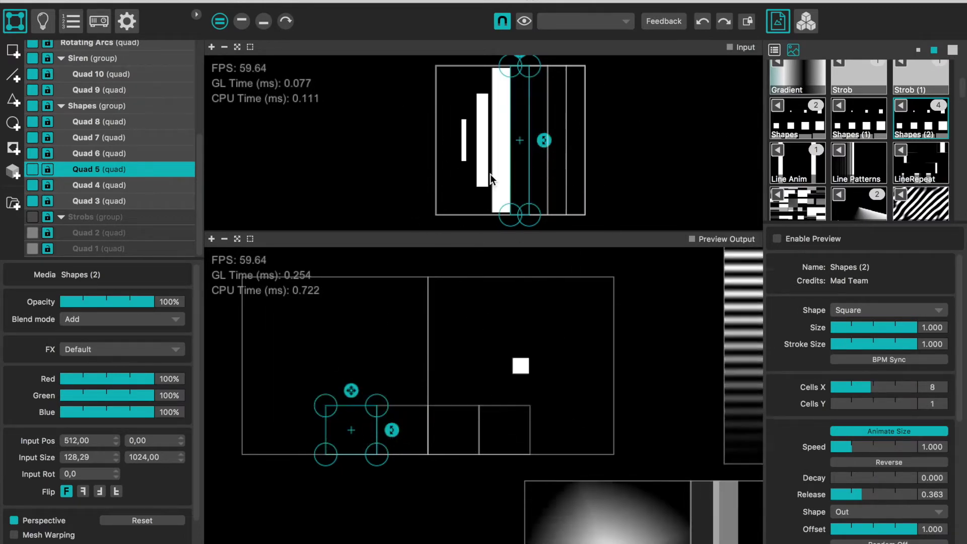
Step: Set the Shapes (2) animation speed to 1.239 and deselect Quad 5
left_click(855, 448)
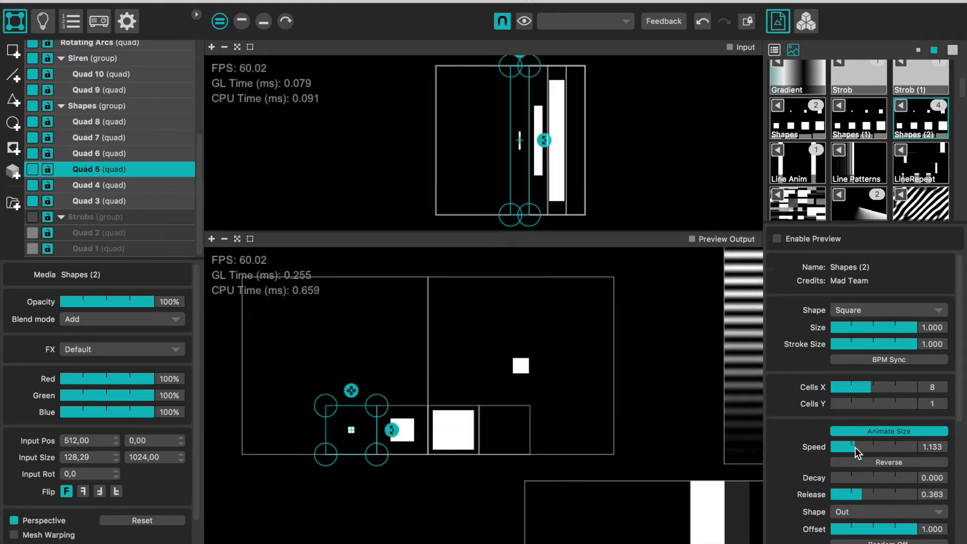
left_click_drag(855, 447, 862, 448)
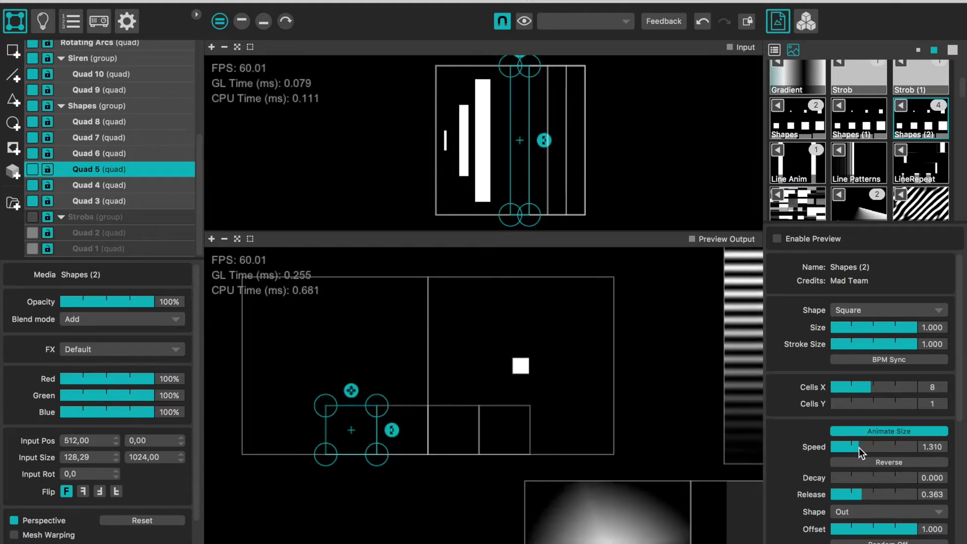
left_click_drag(859, 447, 857, 447)
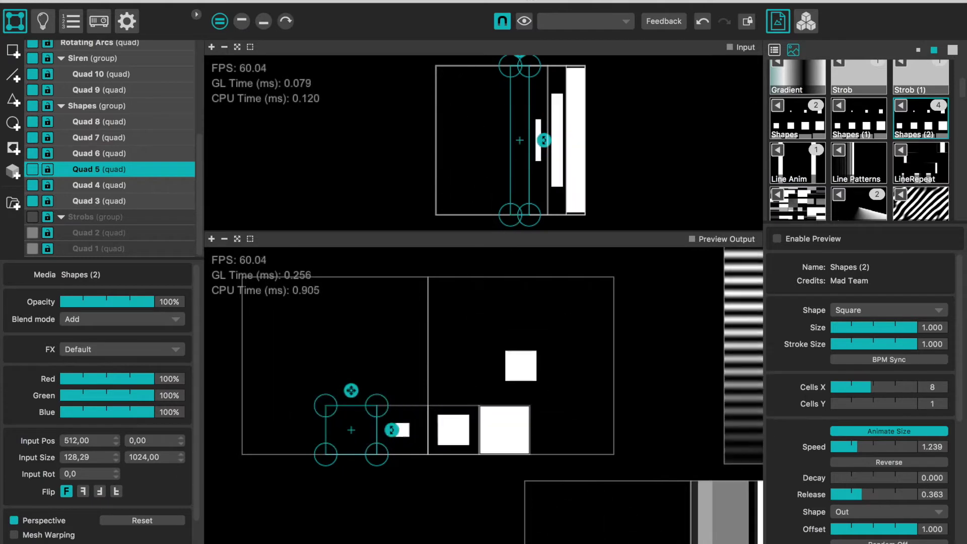
left_click(428, 521)
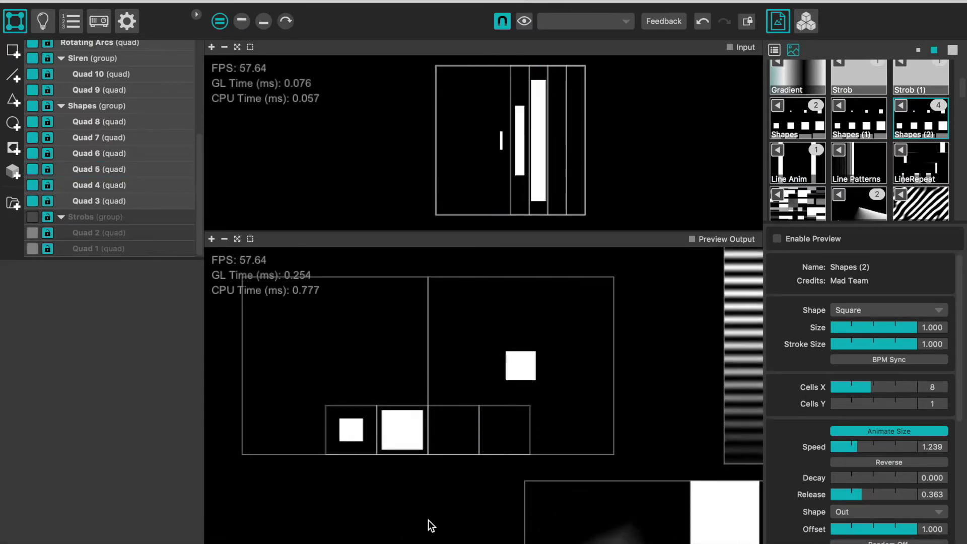
Step: Zoom out the Preview Output and select the MexicanWaves quad
scroll(474, 485, "down", 5)
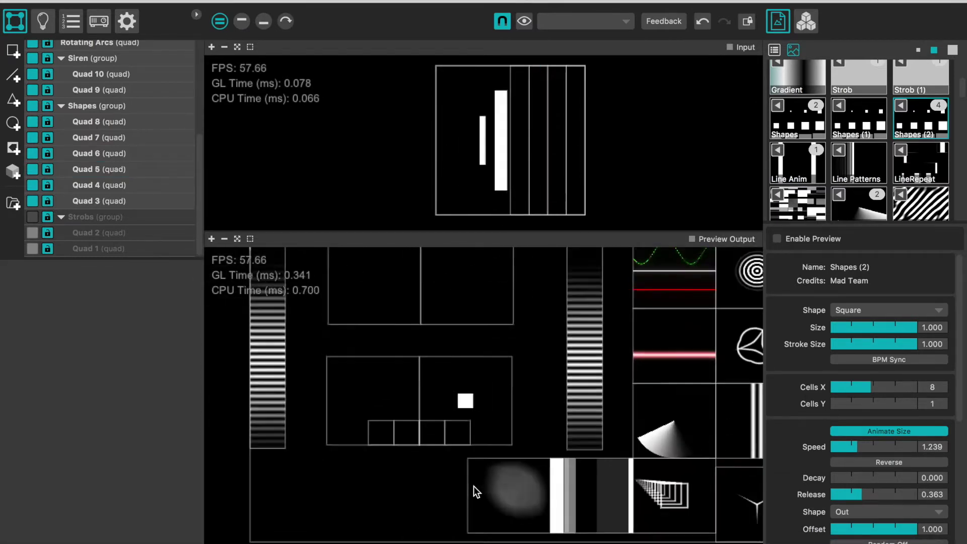
scroll(473, 485, "up", 2)
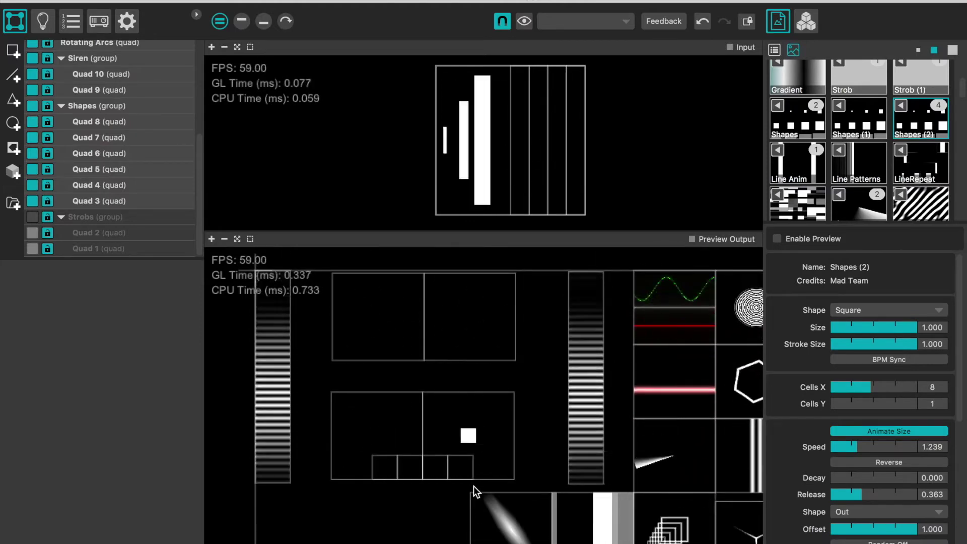
scroll(473, 485, "down", 2)
scroll(474, 486, "right", 3)
scroll(473, 486, "right", 2)
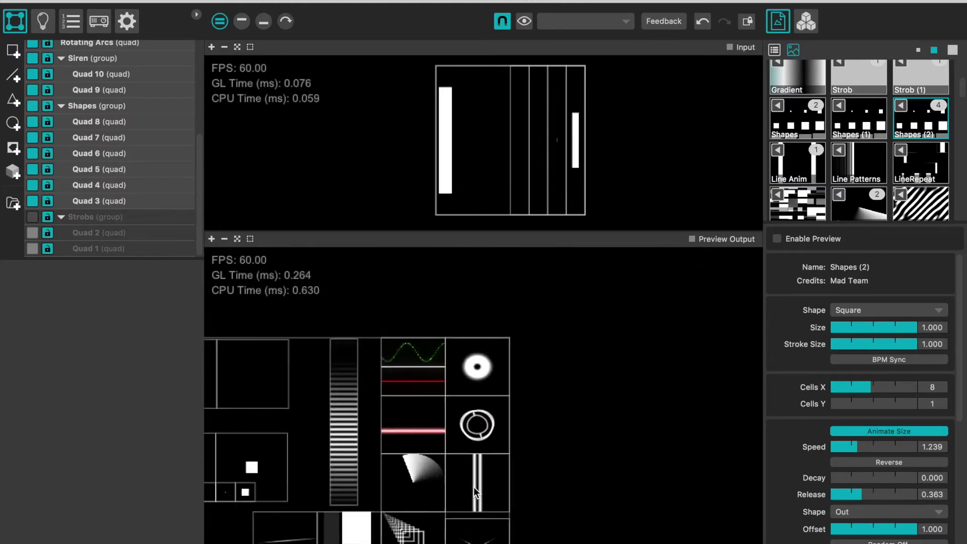
scroll(408, 378, "up", 2)
scroll(408, 378, "up", 3)
left_click(408, 378)
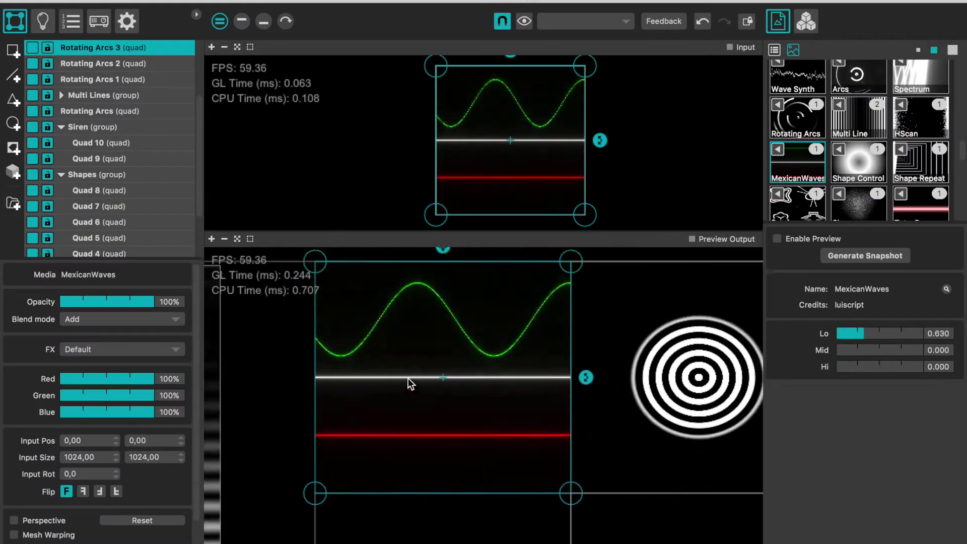
Step: Scroll the media library and open the Help menu
scroll(794, 129, "down", 1)
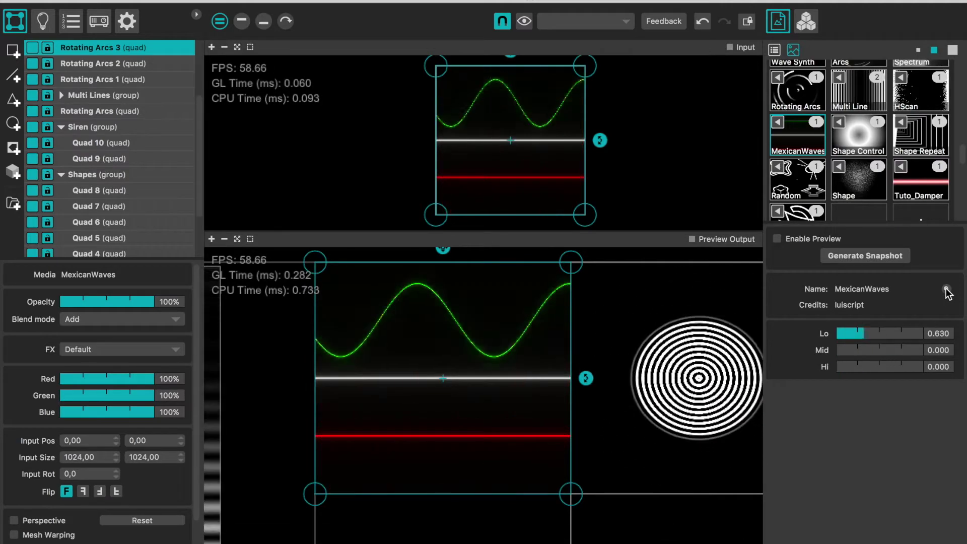
scroll(880, 199, "down", 2)
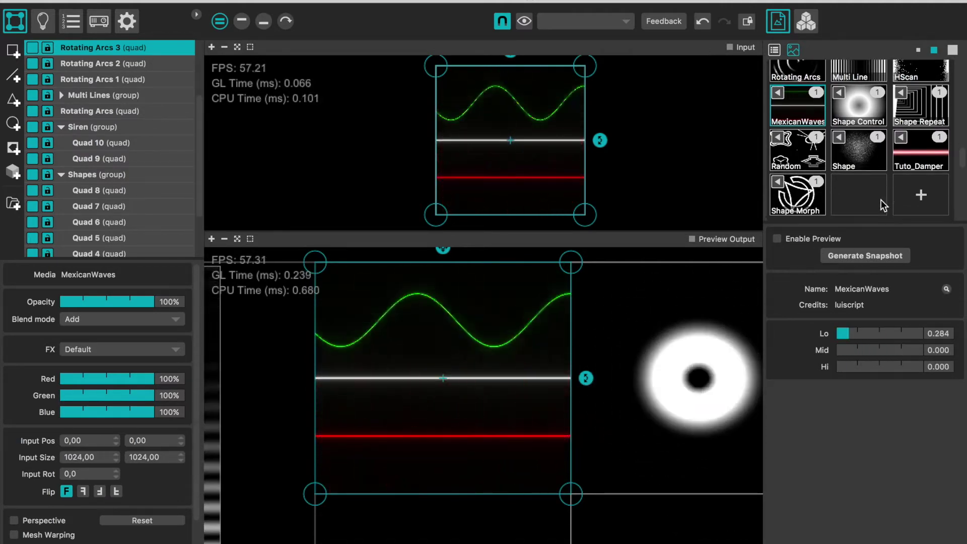
left_click(375, 1)
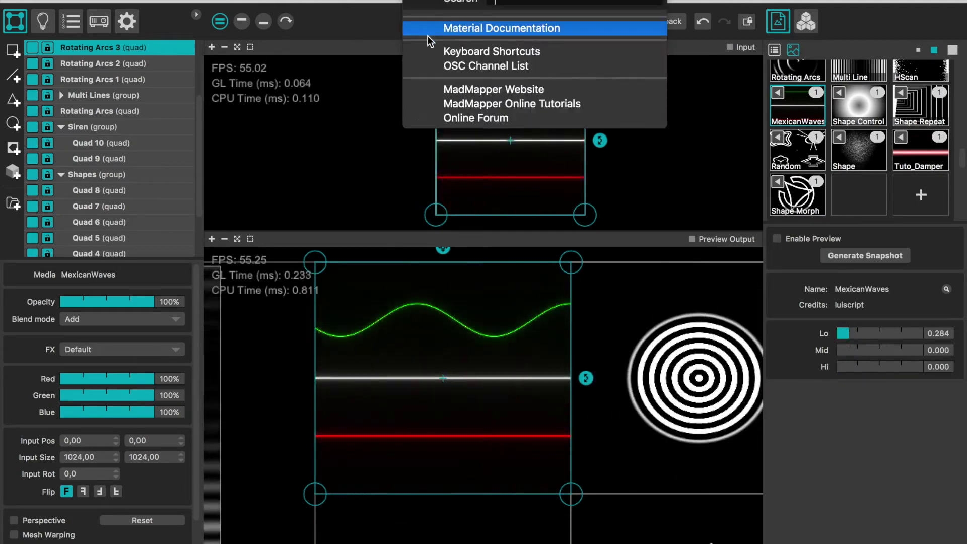
Step: Search the Material Library for 'mexi', check online materials, then return to Local Materials
left_click(388, 67)
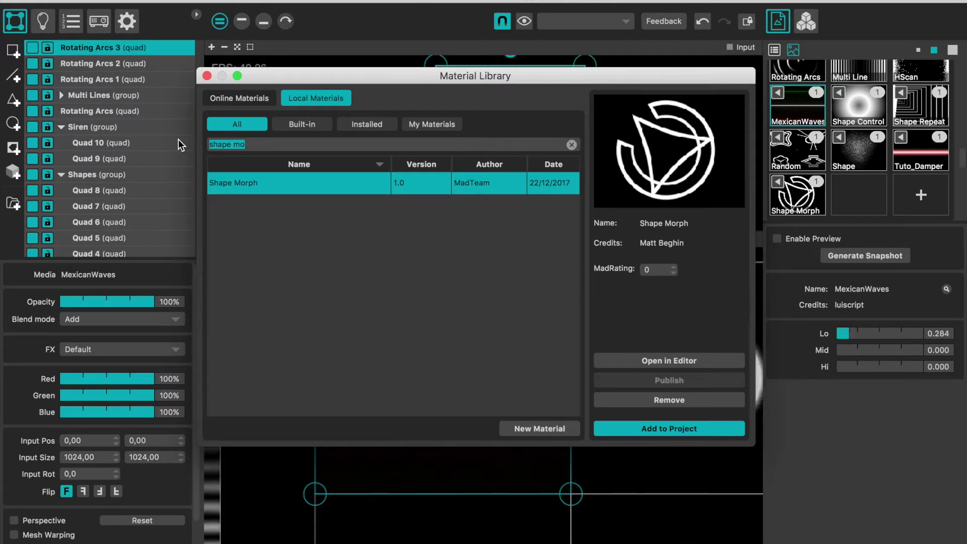
key("BackSpace")
type("mexi")
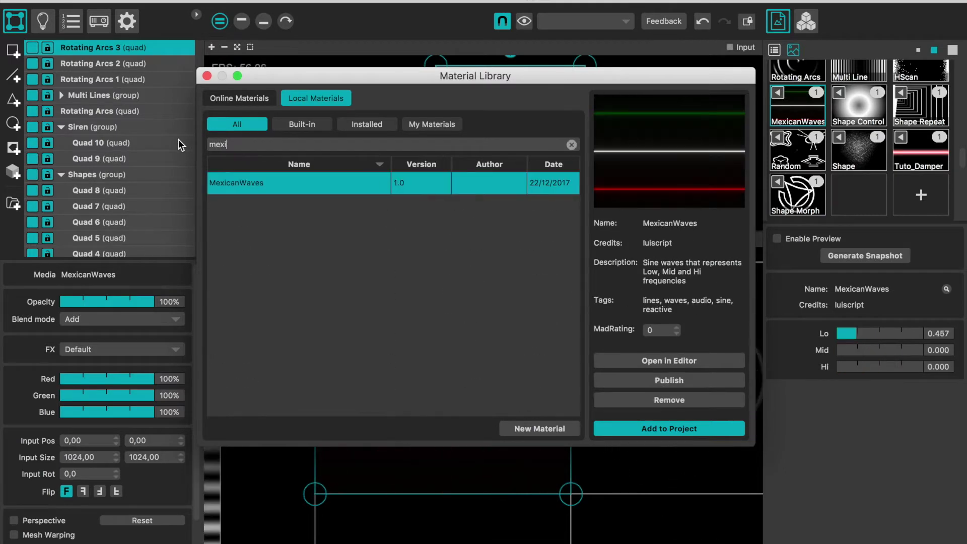
left_click(251, 101)
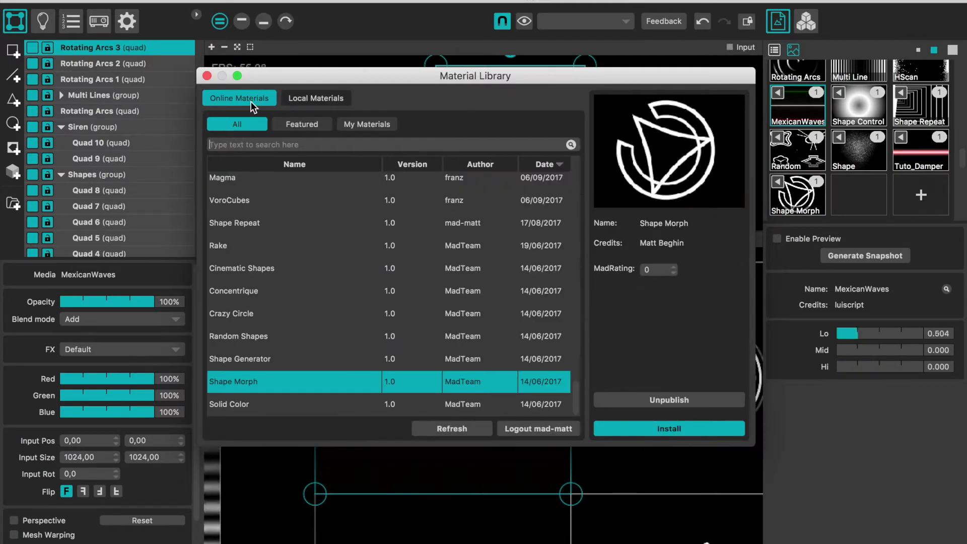
type("mexi")
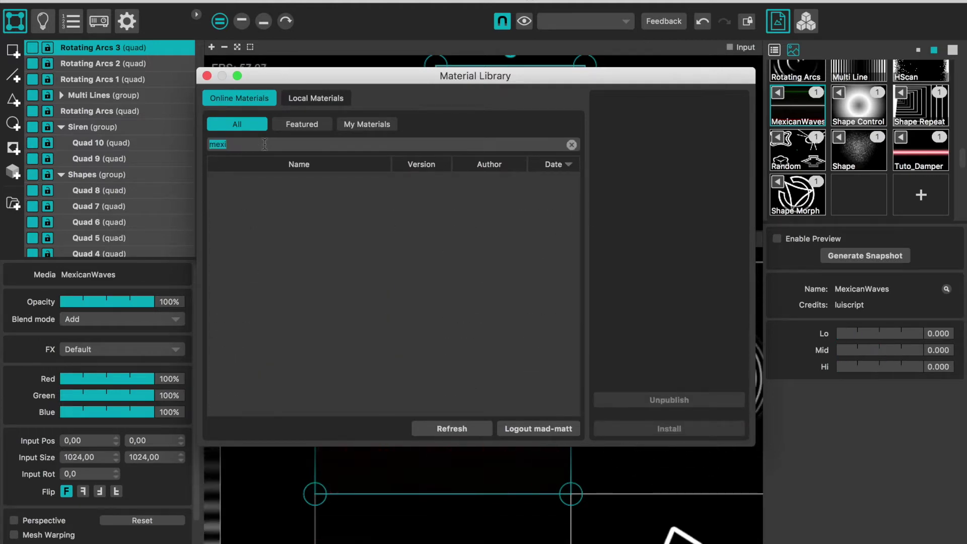
key("BackSpace")
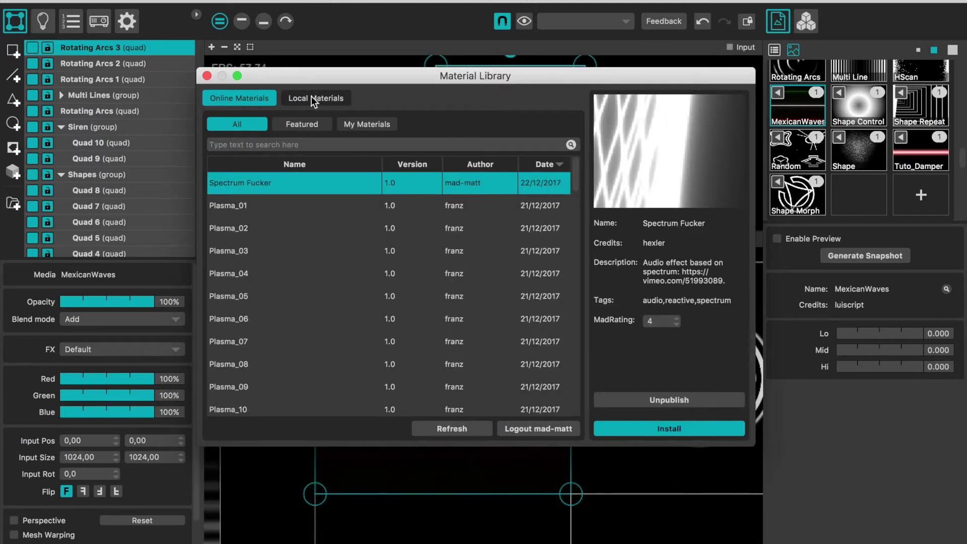
left_click(312, 98)
type("mexi")
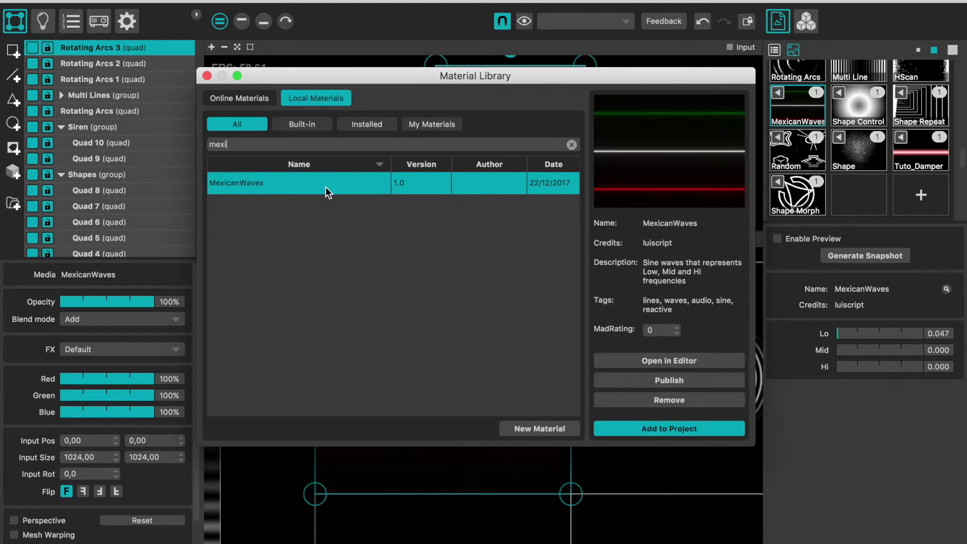
Step: Publish MexicanWaves, re-enabling Wi-Fi after connection errors, then close the library
left_click(651, 382)
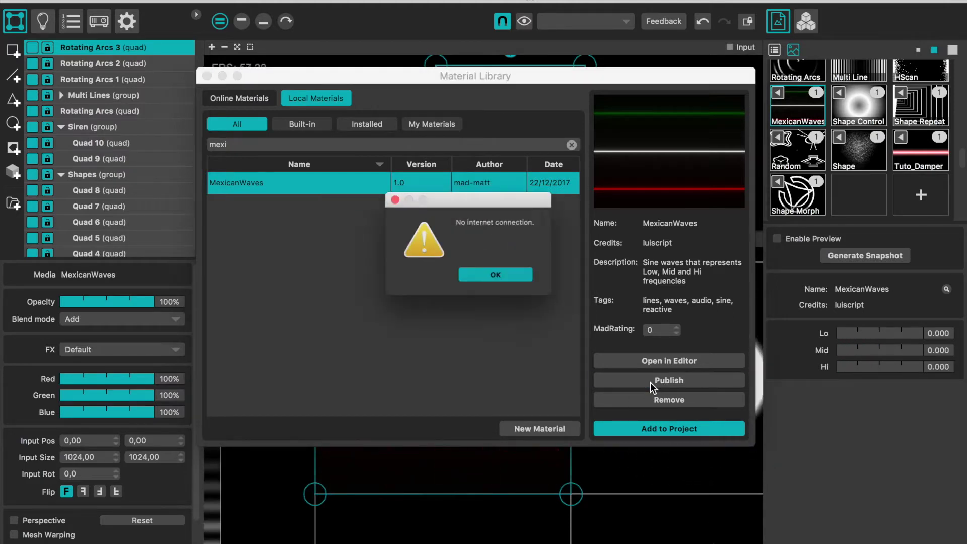
left_click(497, 272)
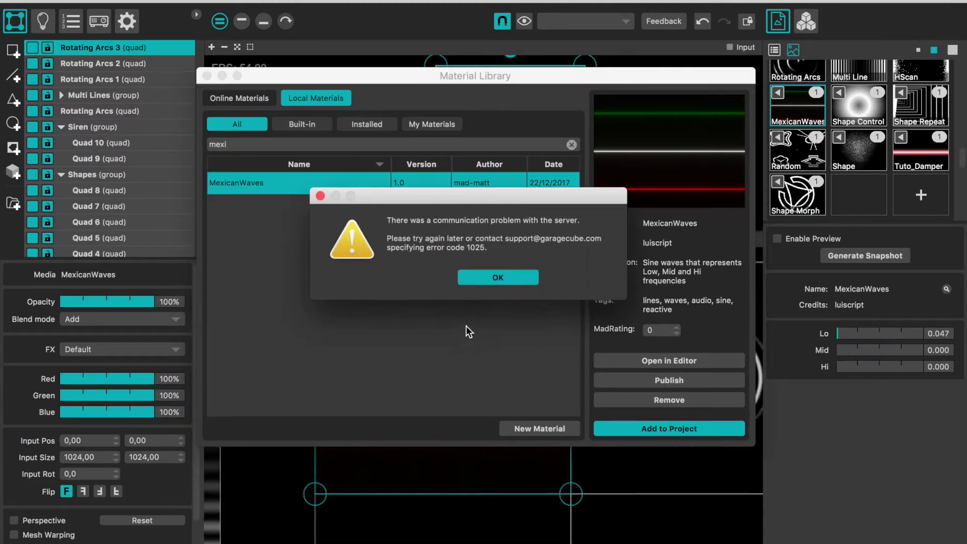
left_click(491, 278)
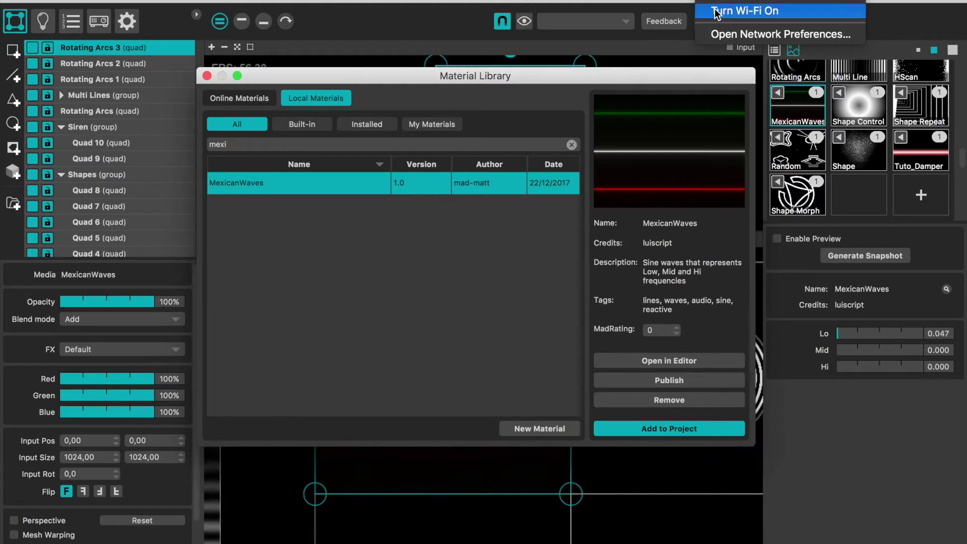
left_click(715, 12)
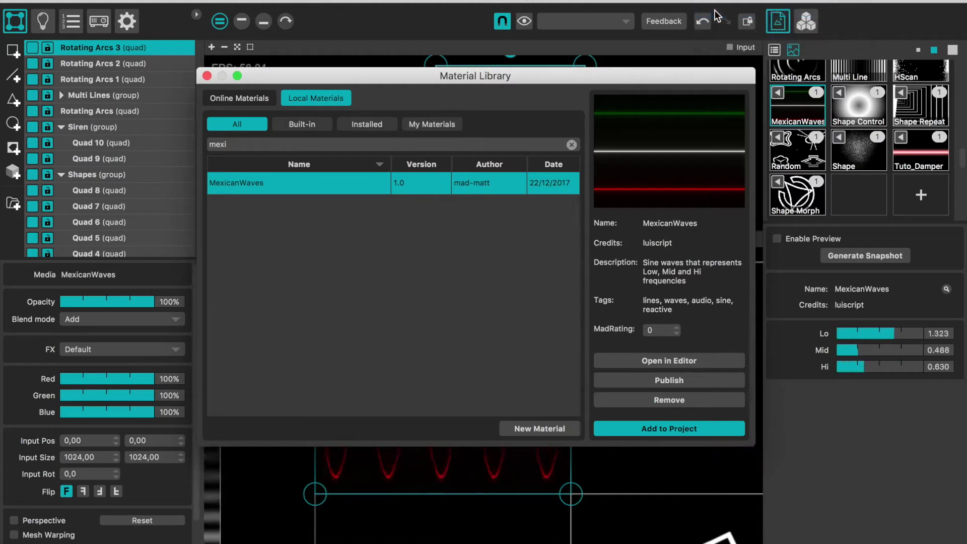
left_click(690, 378)
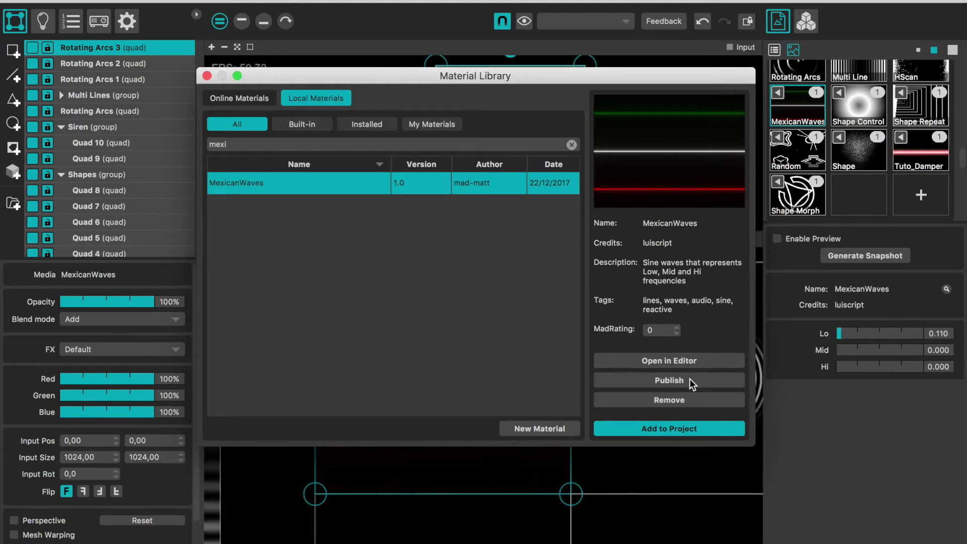
left_click(505, 281)
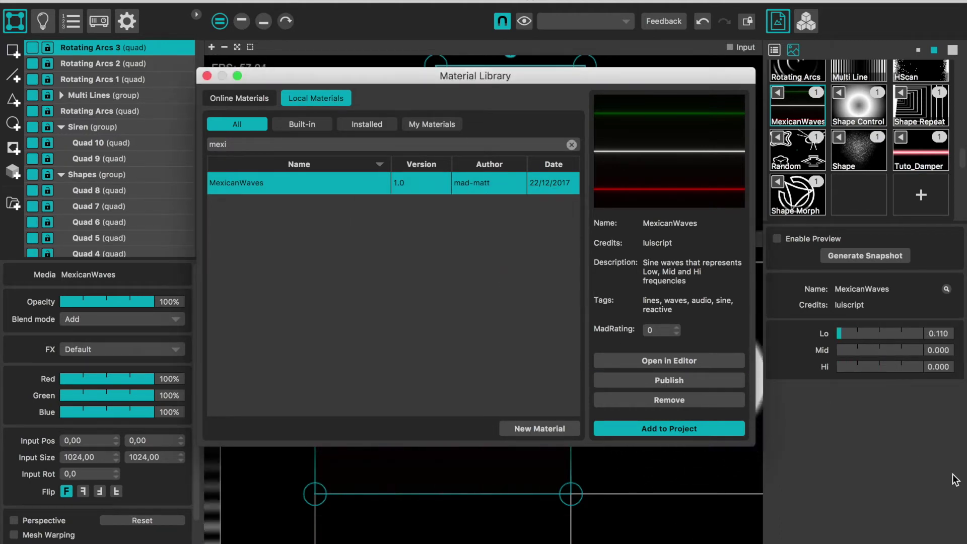
key("Escape")
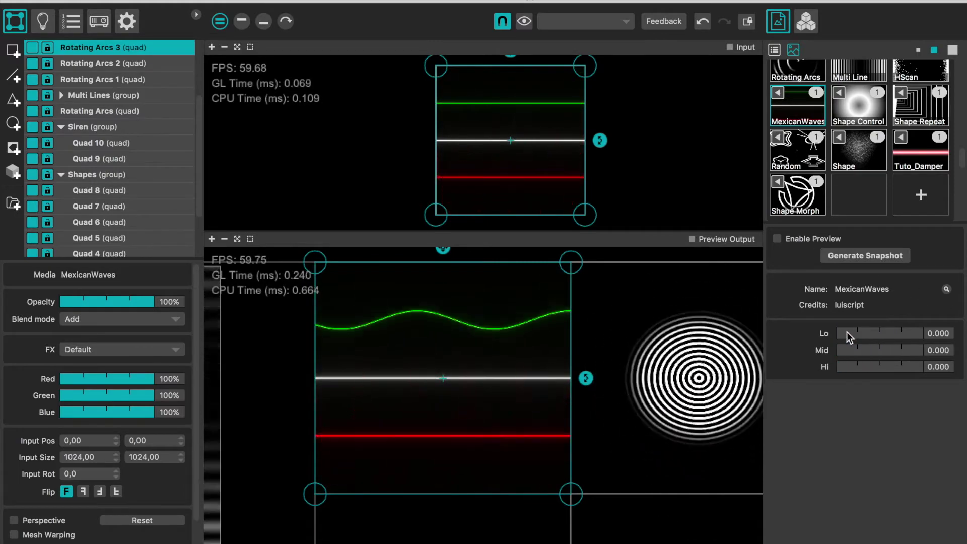
Step: Inspect the Lo slider's MIDI mapping (channel 1, CC 11, range 0–2), then close the Control List
right_click(848, 334)
left_click(869, 355)
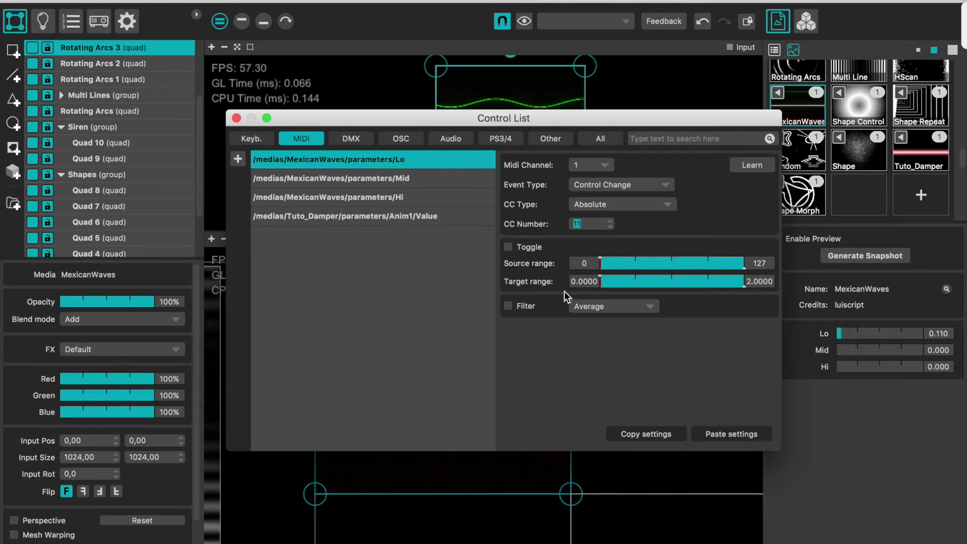
key("Escape")
key("super+Tab")
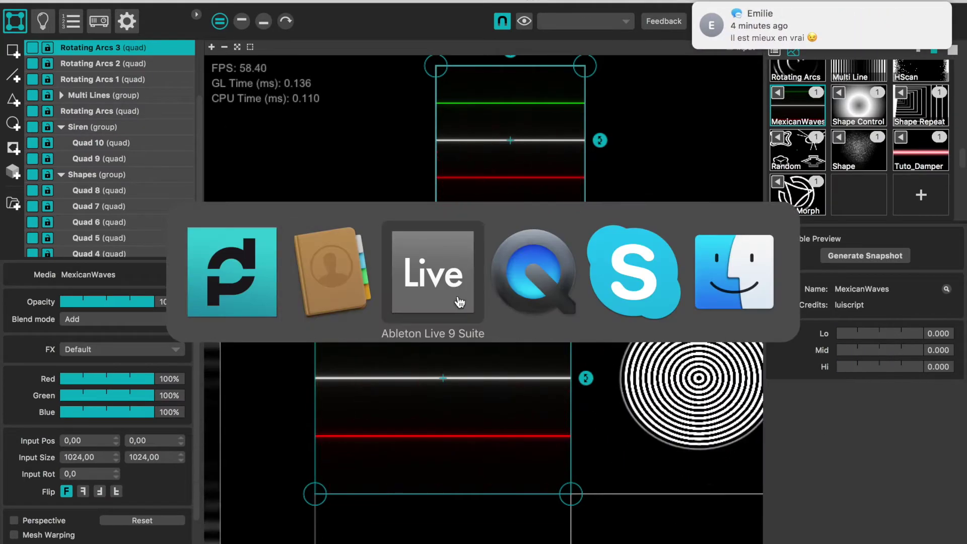
left_click(460, 303)
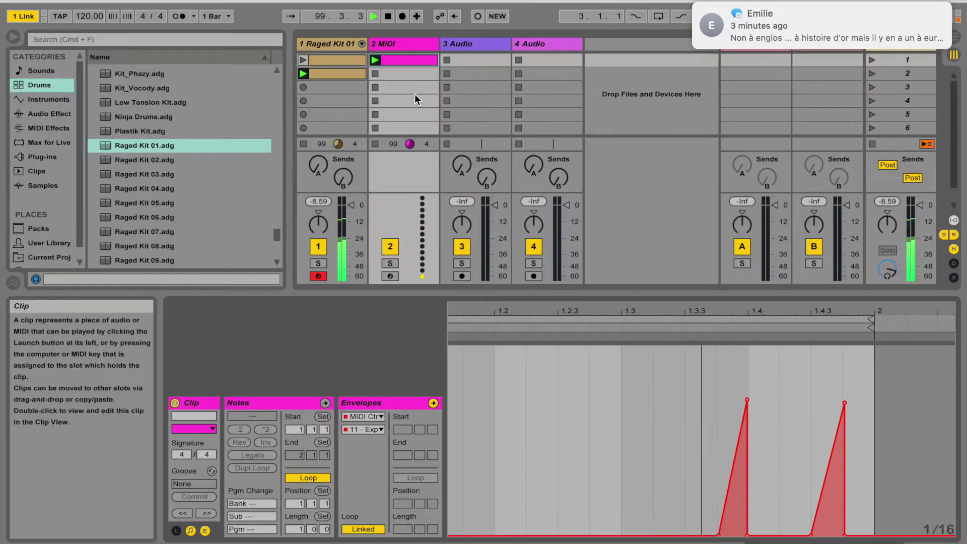
left_click(355, 429)
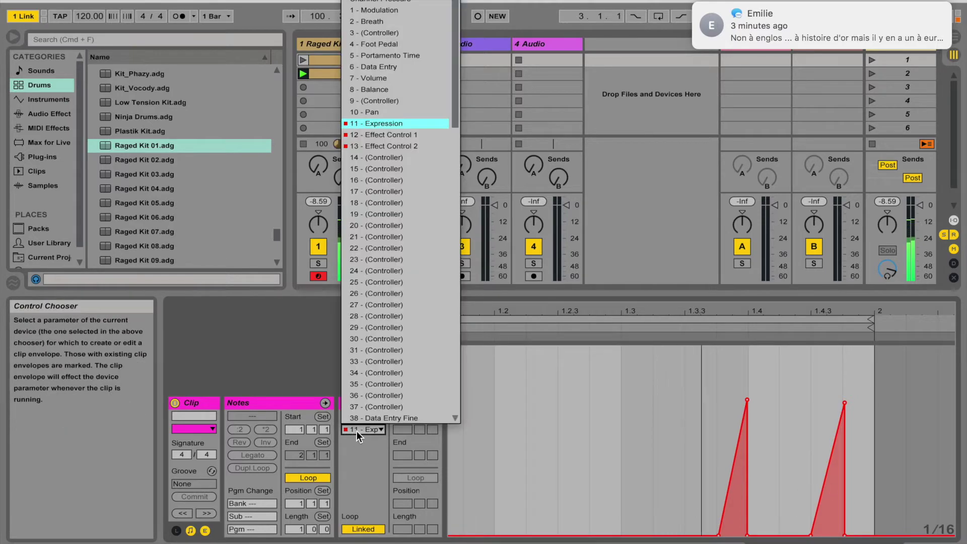
key("Escape")
key("super+Tab")
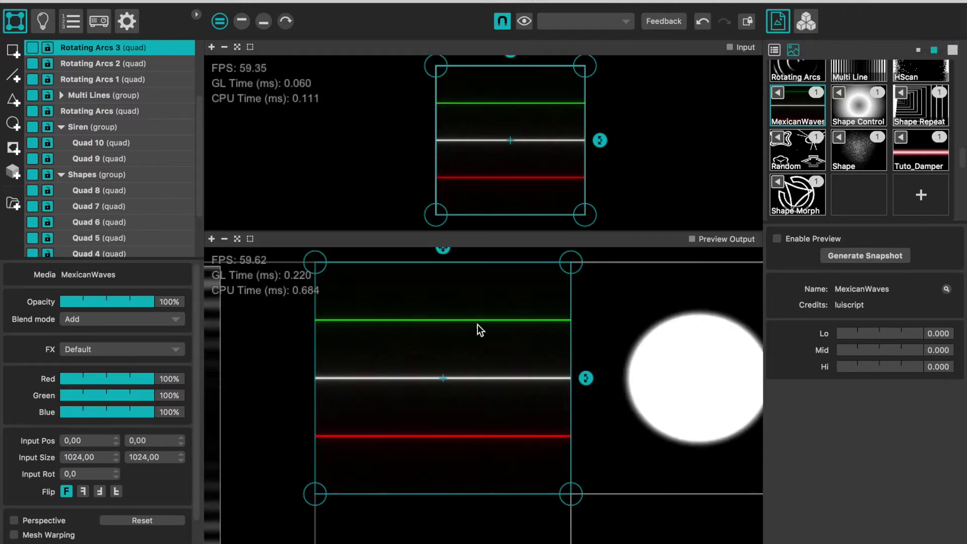
Step: Turn off Speed Auto, lower Inner Repeat and Smoothness to 0.544, and set Shape to Square
scroll(423, 352, "down", 2)
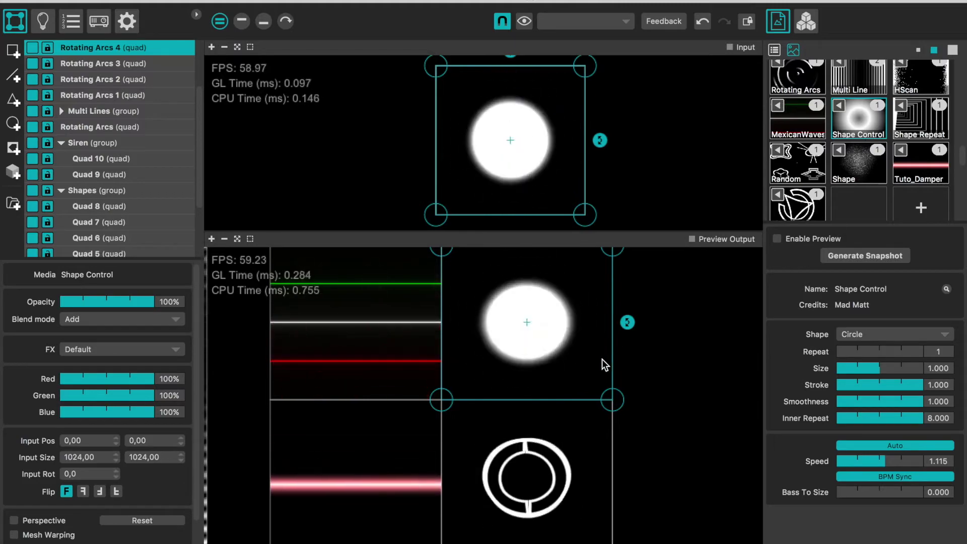
left_click(856, 445)
left_click_drag(874, 419, 837, 418)
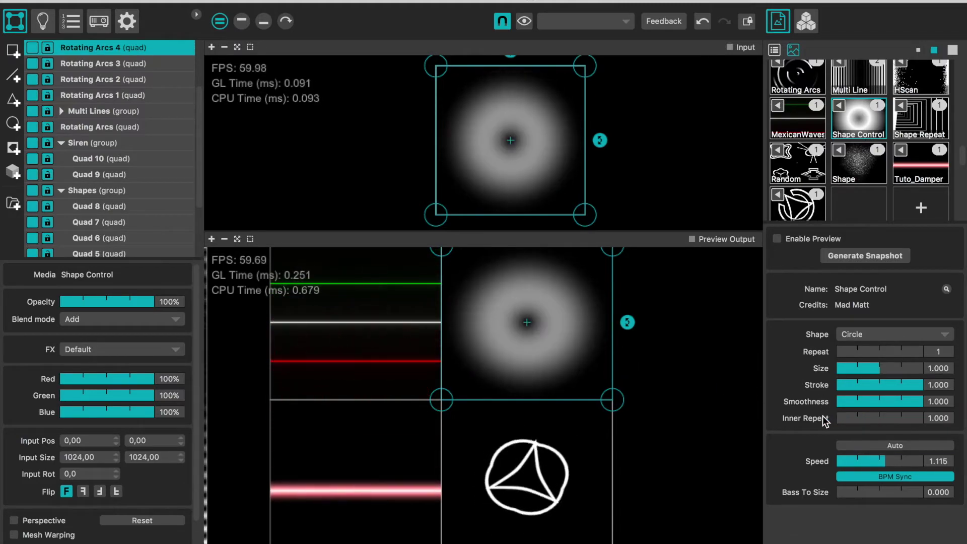
left_click_drag(888, 401, 813, 403)
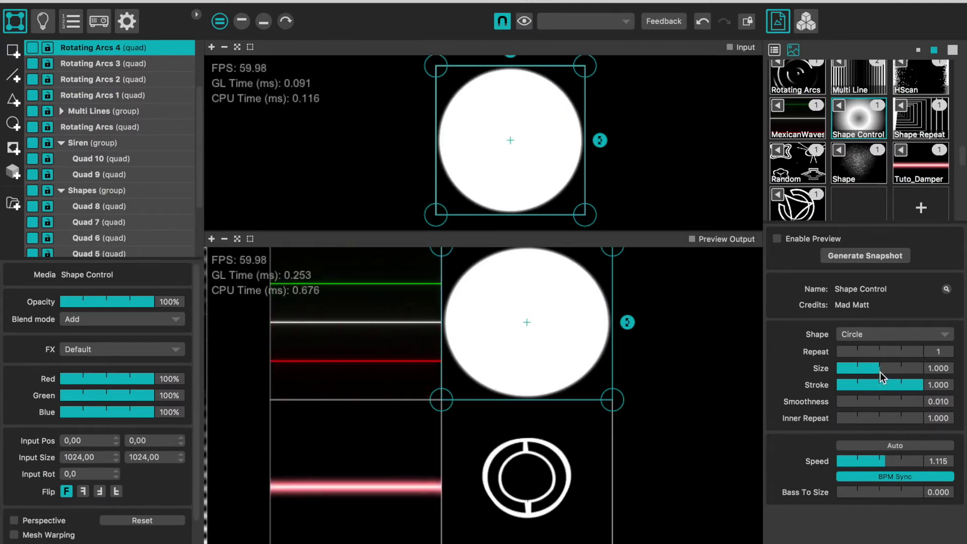
mouse_move(881, 371)
left_mouse_down()
mouse_move(836, 370)
mouse_move(879, 369)
mouse_move(861, 369)
mouse_move(878, 382)
mouse_move(838, 392)
mouse_move(882, 398)
left_mouse_up()
left_click(865, 334)
left_click(865, 339)
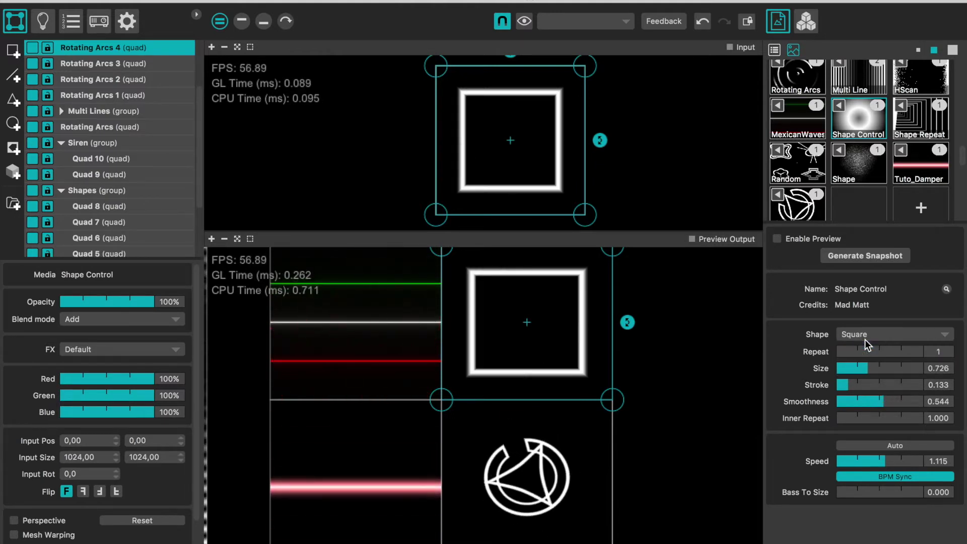
Step: Add a Circle surface, shrink it and place it right of the quad grid
scroll(865, 339, "down", 1)
scroll(865, 339, "up", 2)
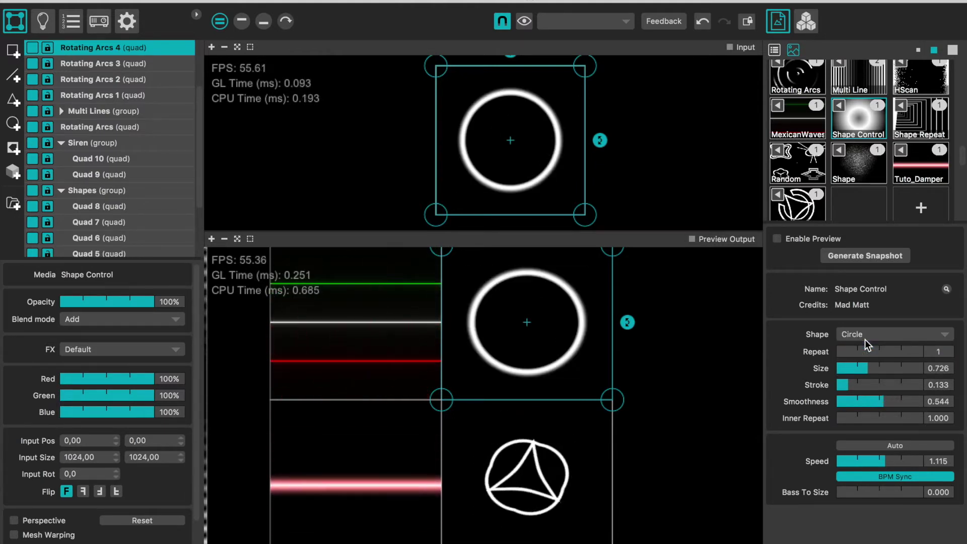
scroll(865, 339, "down", 3)
scroll(865, 340, "up", 1)
scroll(865, 339, "up", 1)
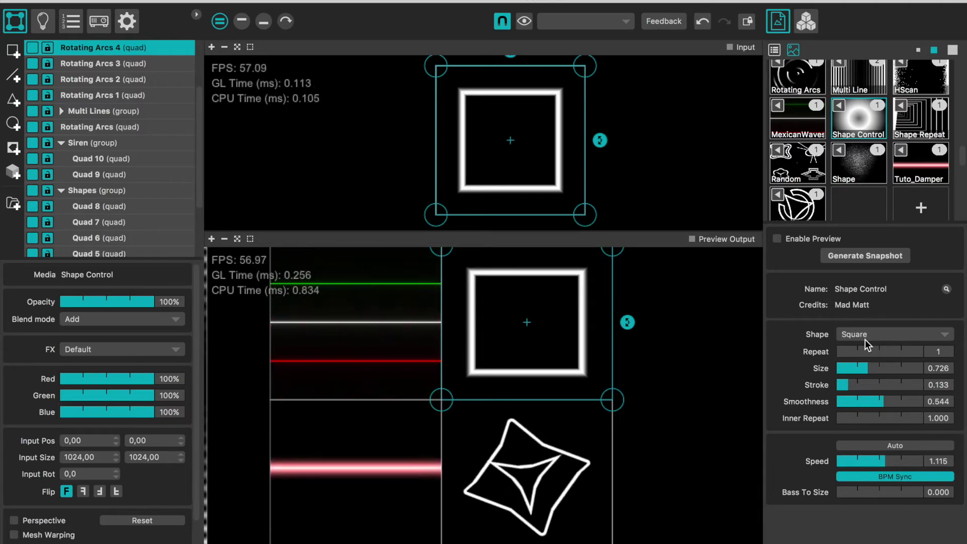
scroll(612, 291, "down", 2)
scroll(612, 291, "down", 2)
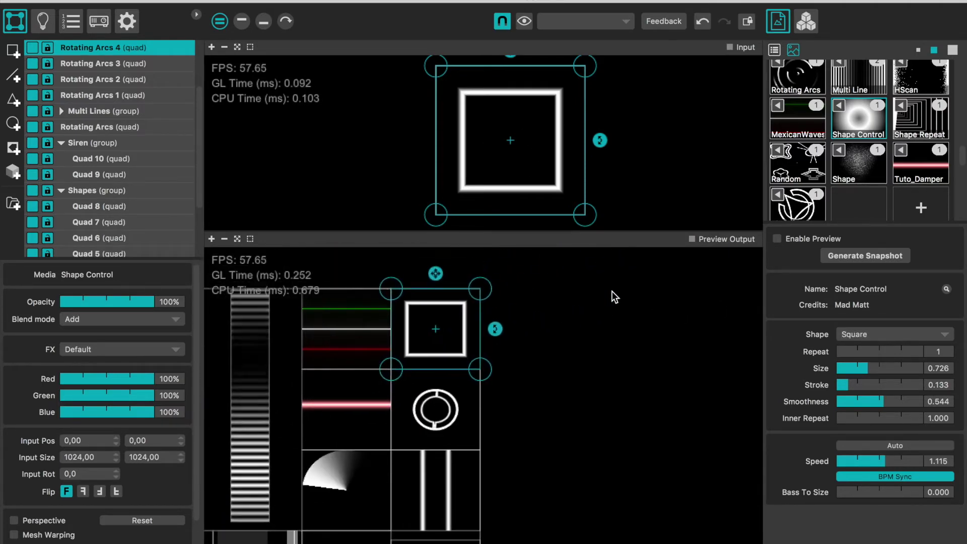
scroll(612, 291, "down", 1)
left_click(21, 123)
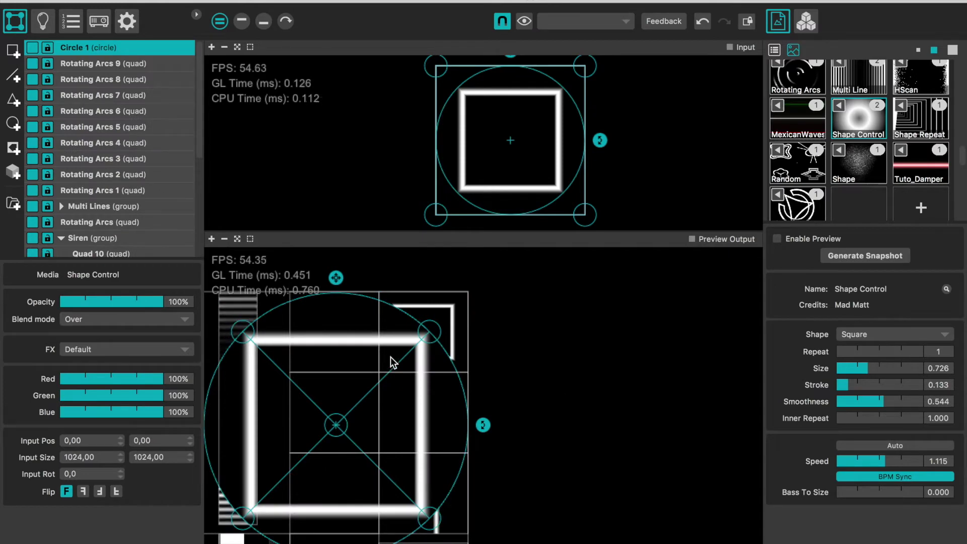
left_click_drag(336, 277, 603, 262)
scroll(605, 359, "down", 3)
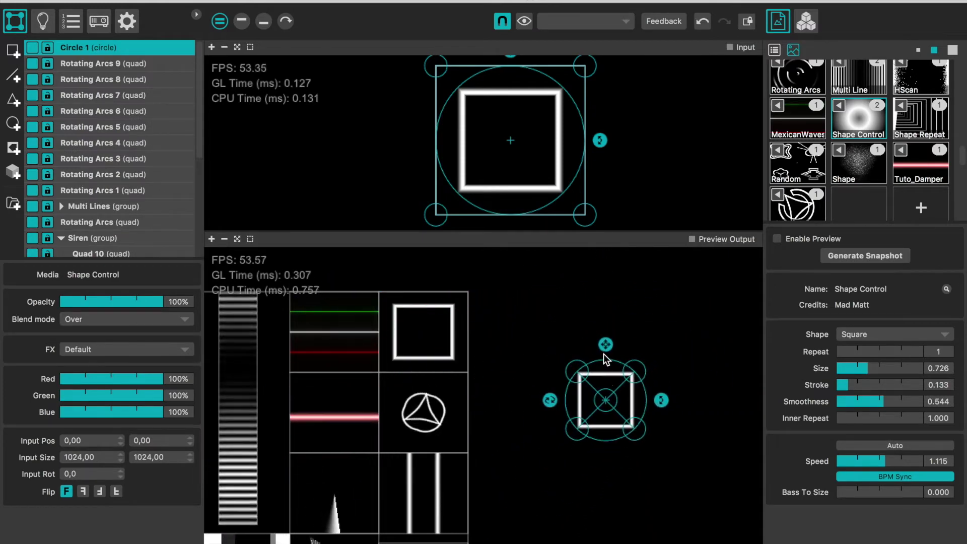
left_click_drag(605, 356, 523, 309)
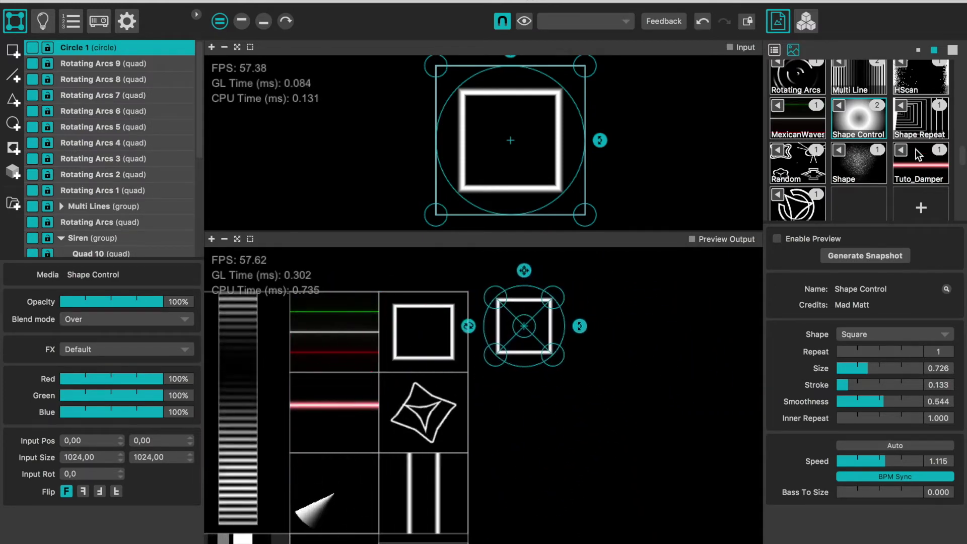
Step: Give Circle 1 a duplicated Shape Control material set to draw a circle
key("ctrl+d")
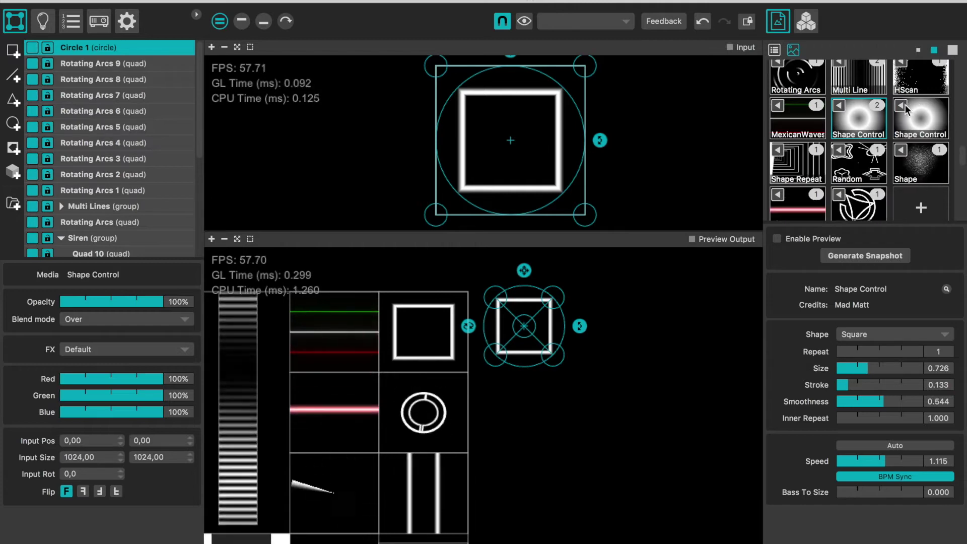
left_click(901, 104)
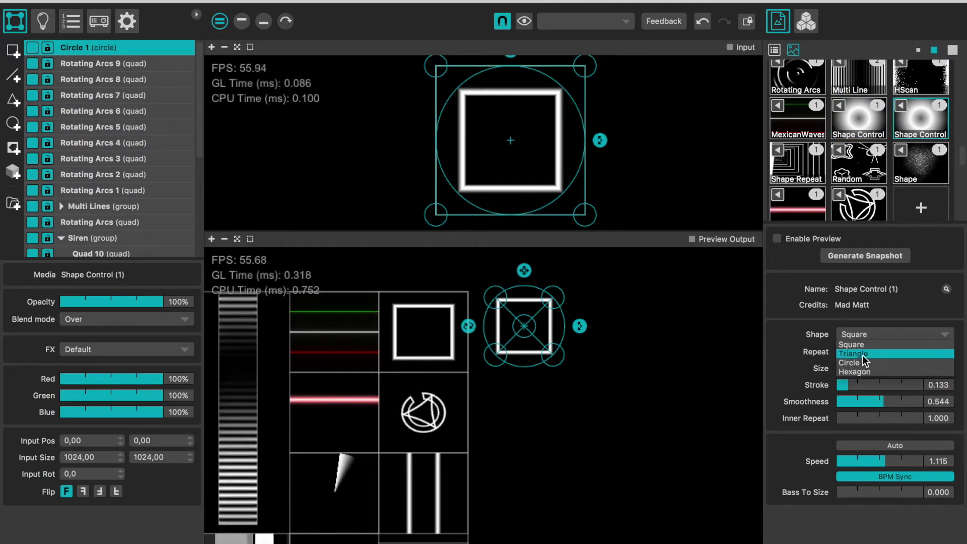
left_click(862, 362)
Step: Add a Triangle surface right of the circle and shrink it
left_click(14, 100)
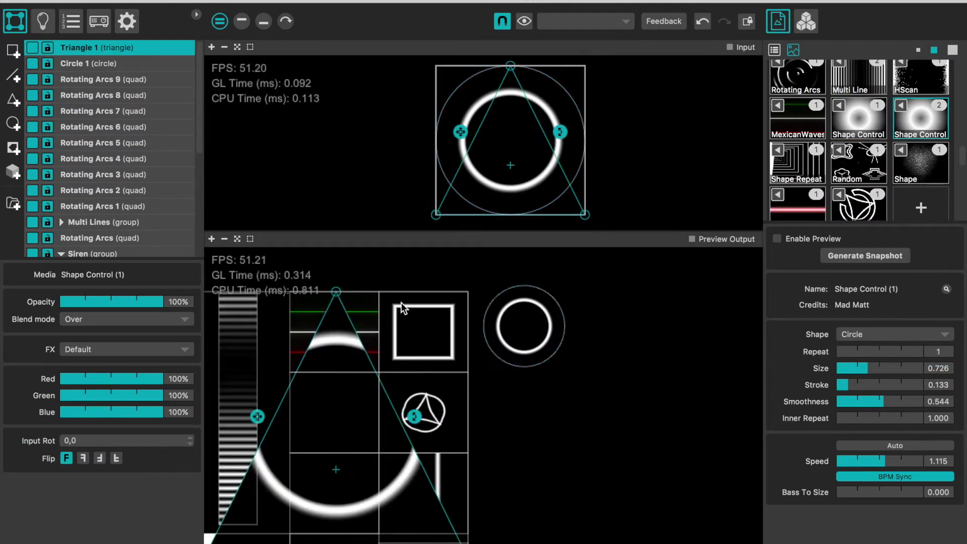
left_click_drag(361, 417, 614, 328)
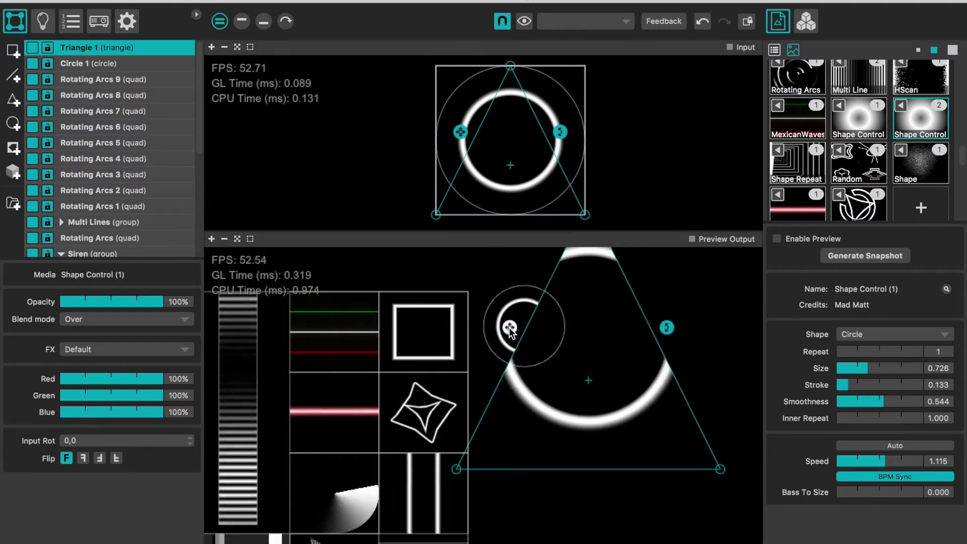
left_click_drag(509, 328, 576, 380)
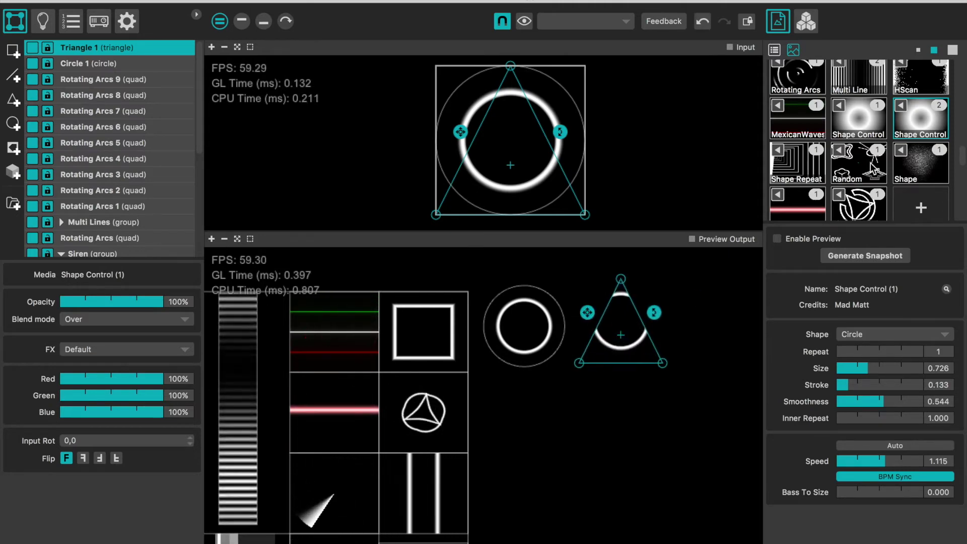
Step: Assign Triangle 1 a new Shape Control copy set to Triangle, then select Rotating Arcs 4
left_click_drag(917, 132, 784, 172)
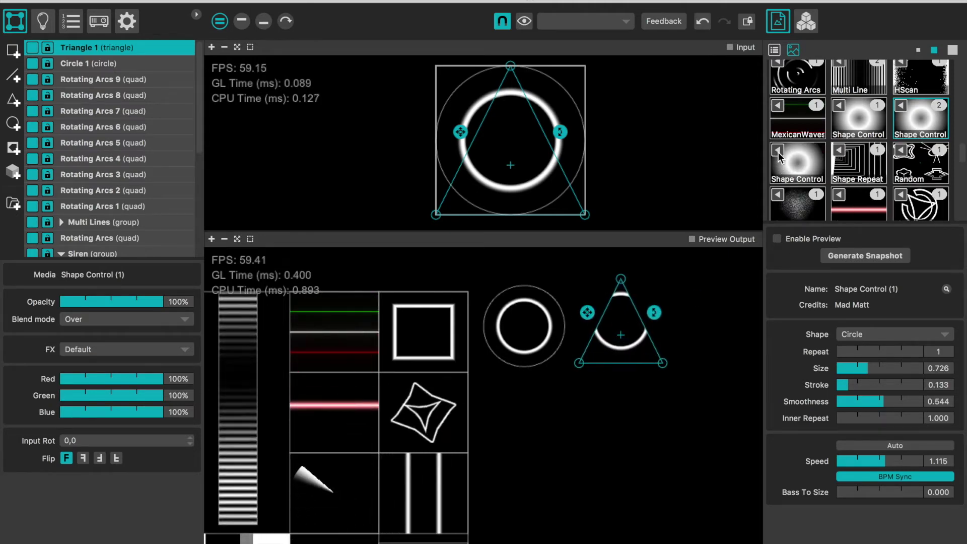
left_click(780, 161)
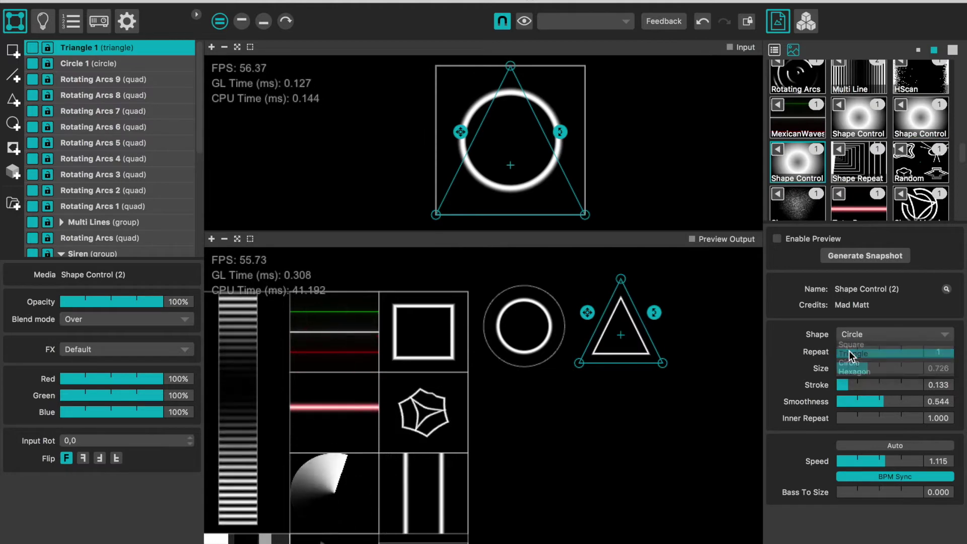
left_click(851, 354)
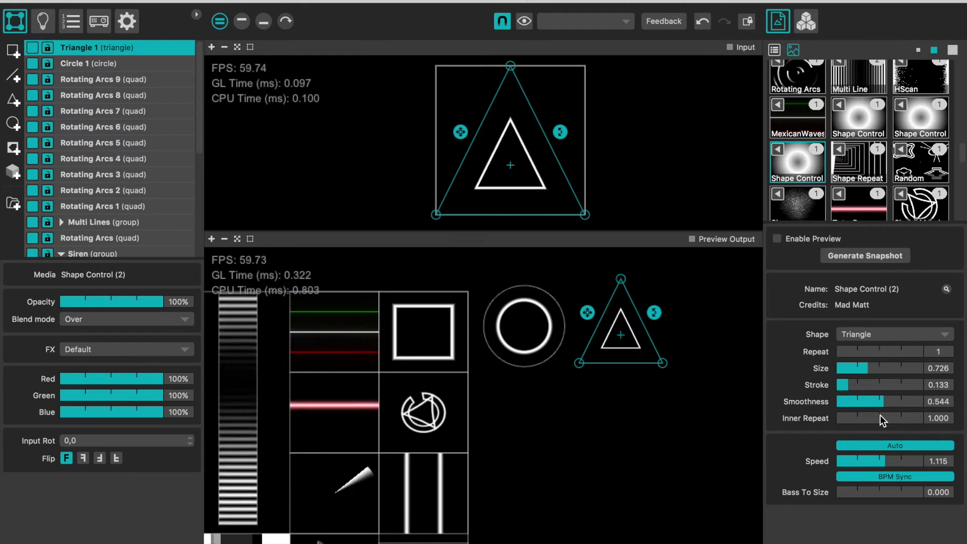
left_click(437, 334)
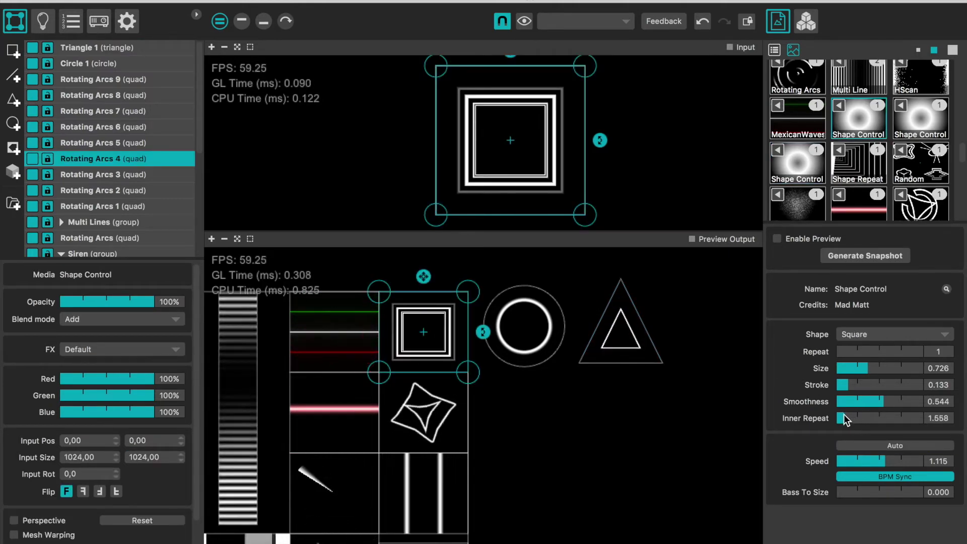
Step: Set Rotating Arcs 4's squares to inner repeat 4.159, stroke 0.496, larger size, with auto speed on
left_click_drag(848, 418, 847, 414)
left_click_drag(854, 379, 863, 381)
left_click_drag(840, 418, 876, 418)
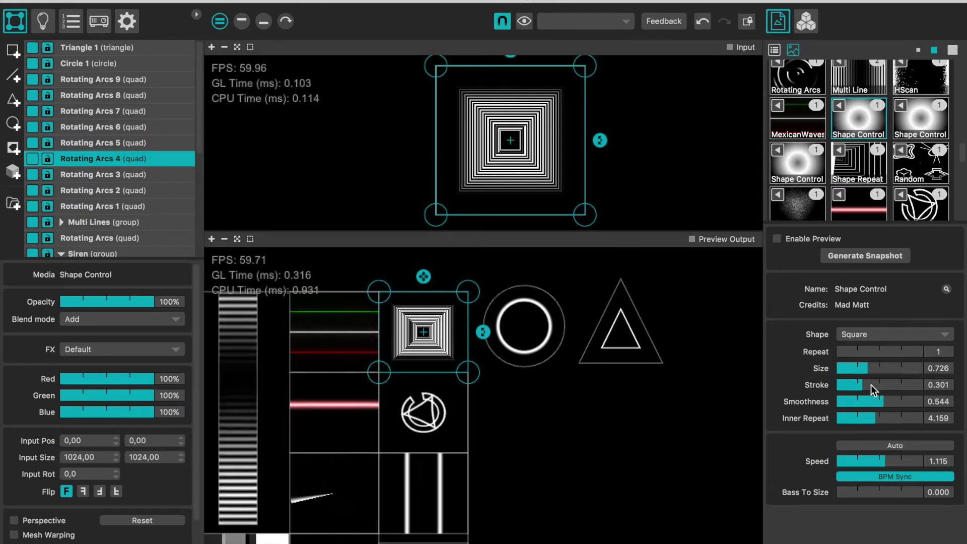
left_click_drag(871, 384, 921, 382)
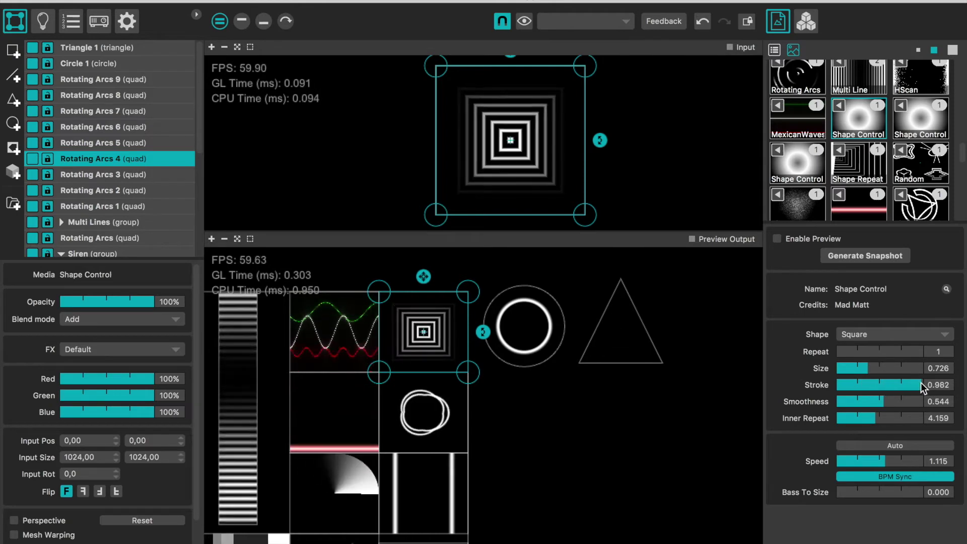
left_click(878, 445)
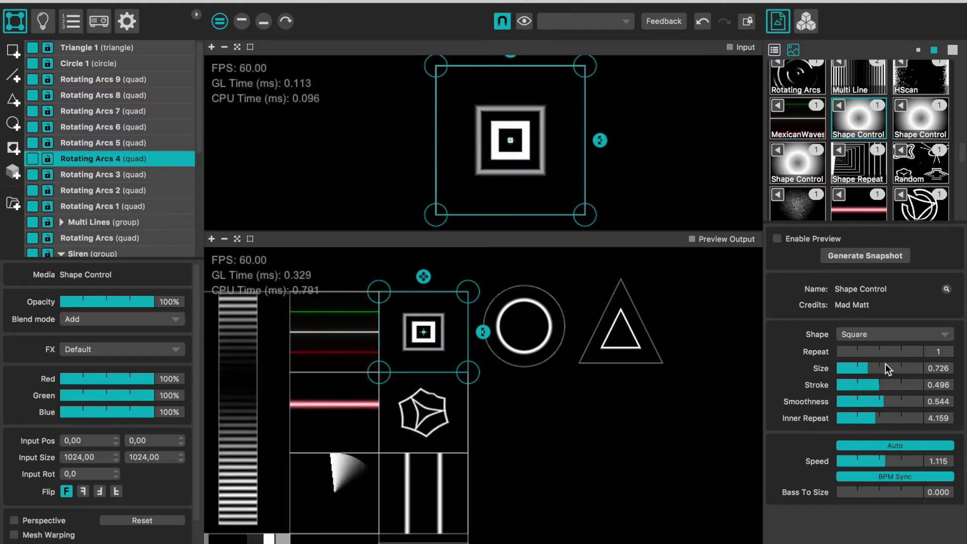
mouse_move(885, 365)
left_mouse_down()
mouse_move(905, 364)
mouse_move(890, 361)
left_mouse_up()
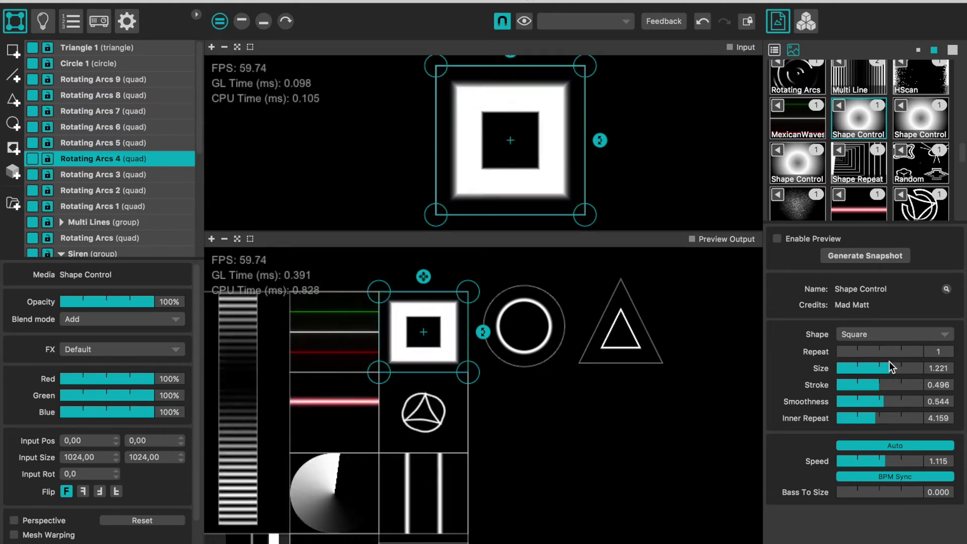
left_click(908, 369)
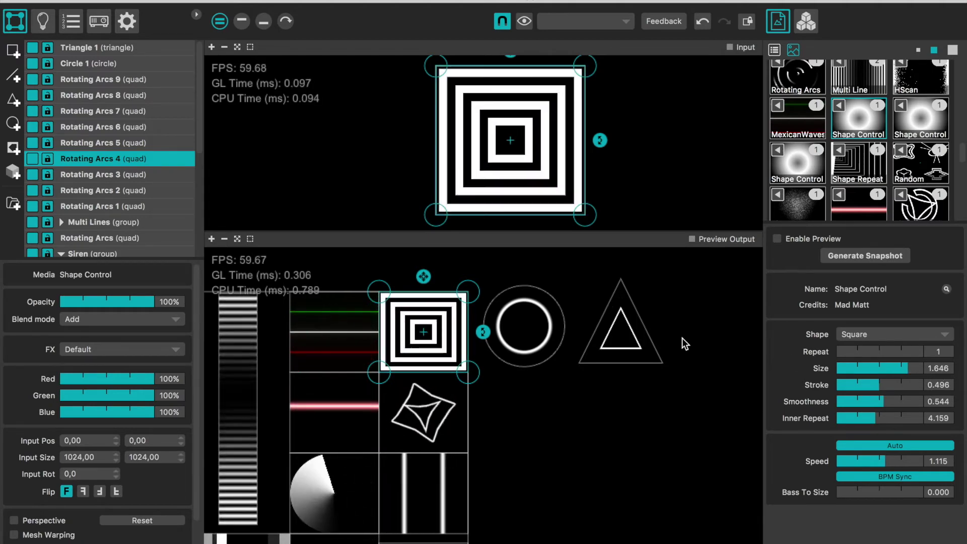
left_click(529, 323)
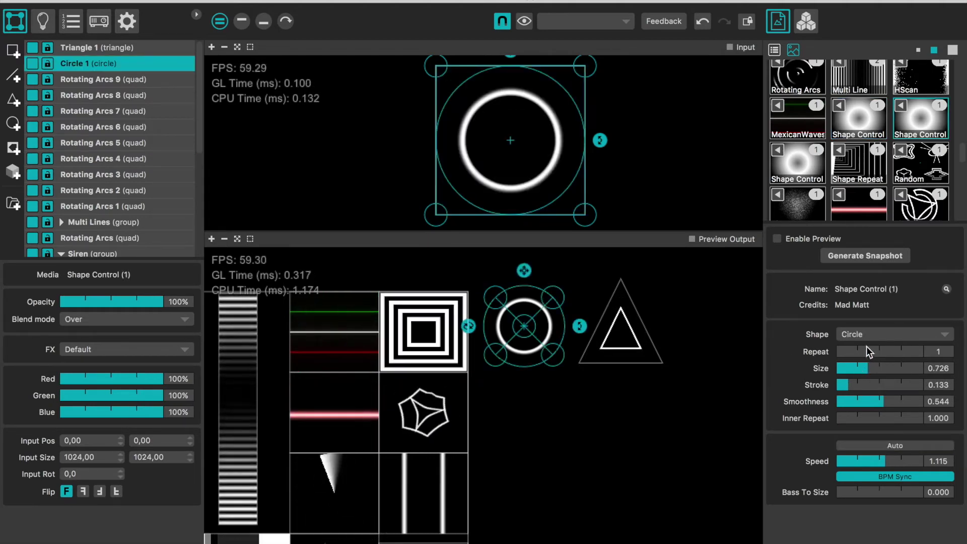
Step: Enlarge Circle 1's shape with auto speed, more concentric inner rings and thicker stroke
left_click(899, 364)
left_click(889, 440)
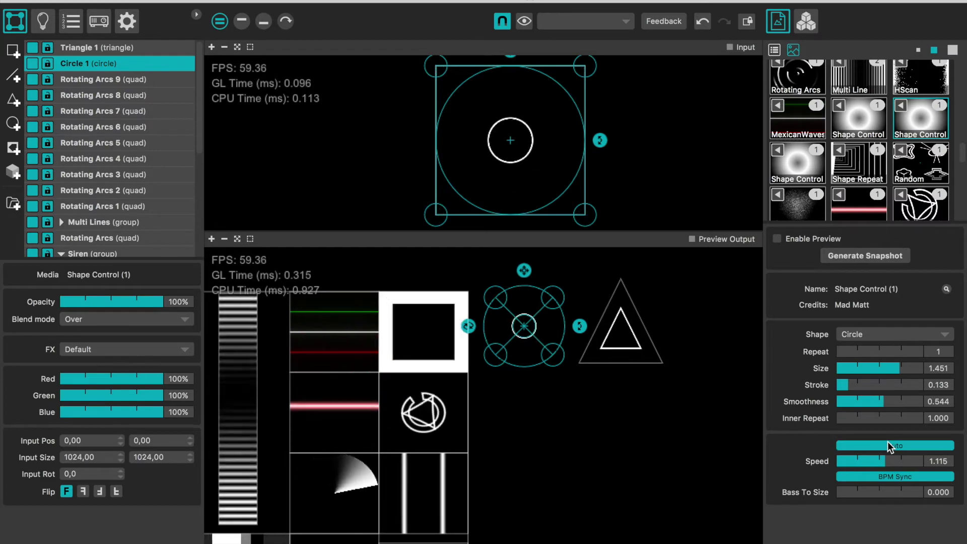
mouse_move(878, 418)
left_mouse_down()
mouse_move(891, 418)
mouse_move(869, 418)
mouse_move(904, 418)
left_mouse_up()
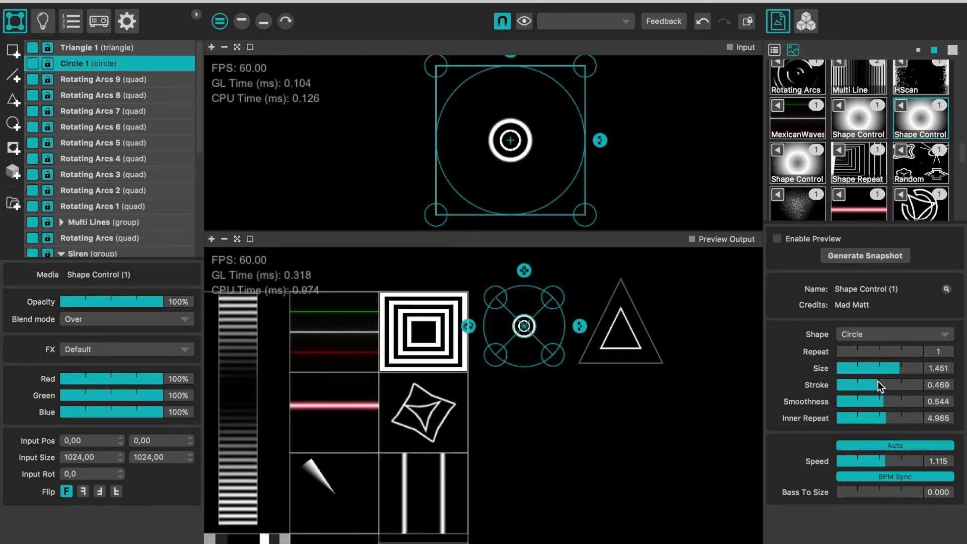
left_click_drag(877, 384, 897, 384)
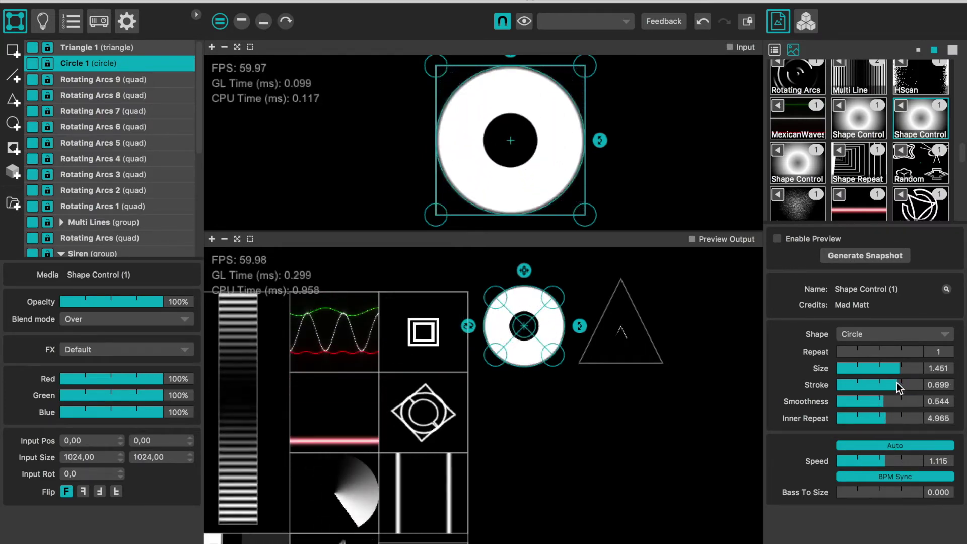
Step: Enlarge Triangle 1's shape, add inner rings, and raise its smoothness to 0.763
left_click(628, 352)
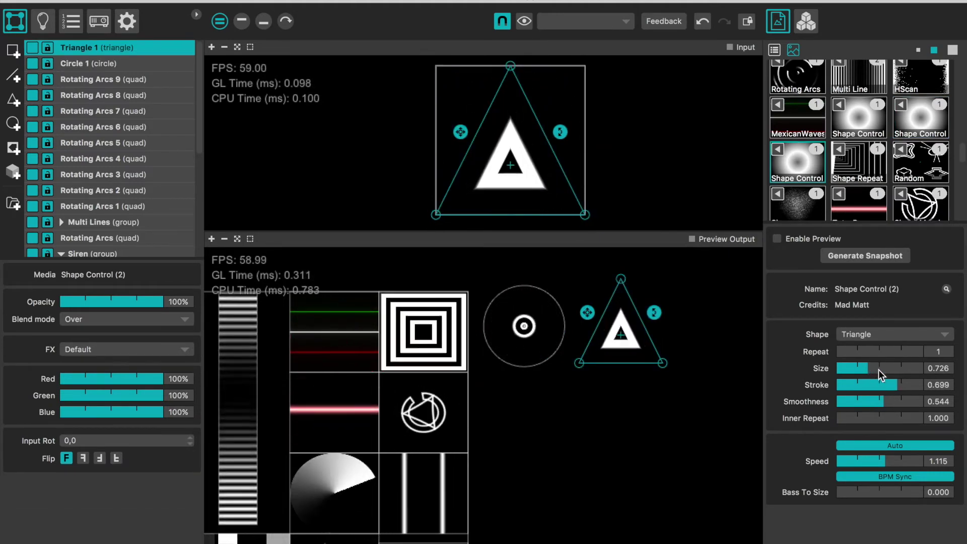
left_click_drag(878, 373, 897, 368)
left_click_drag(841, 418, 855, 418)
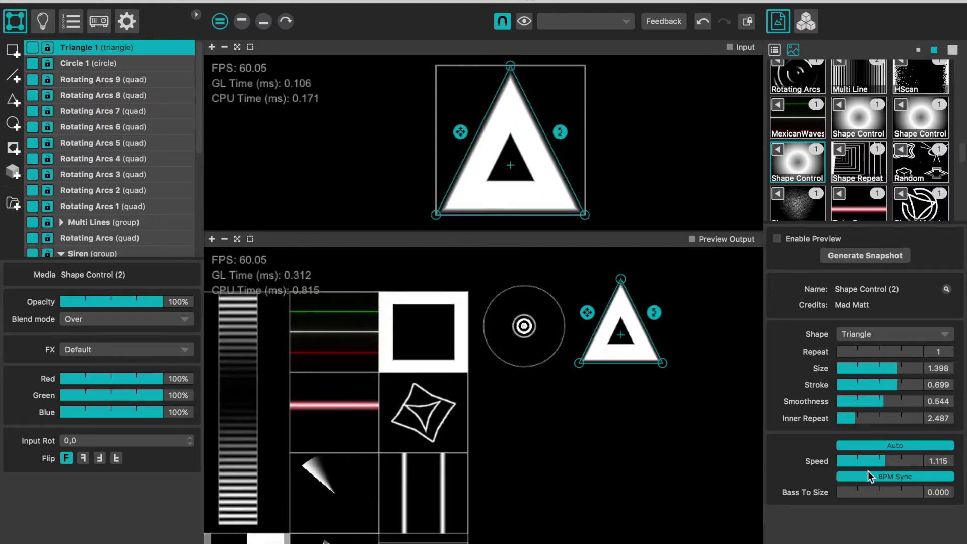
left_click(604, 412)
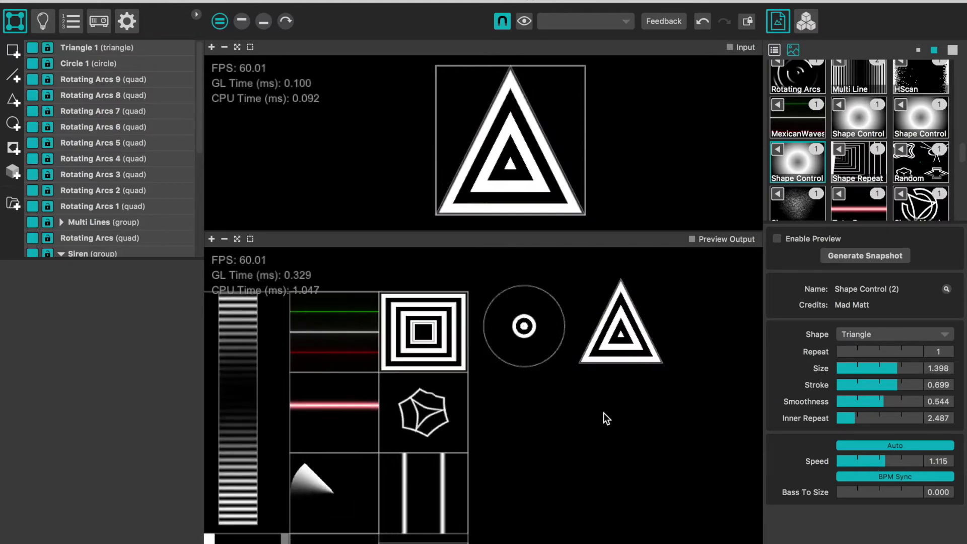
left_click(645, 351)
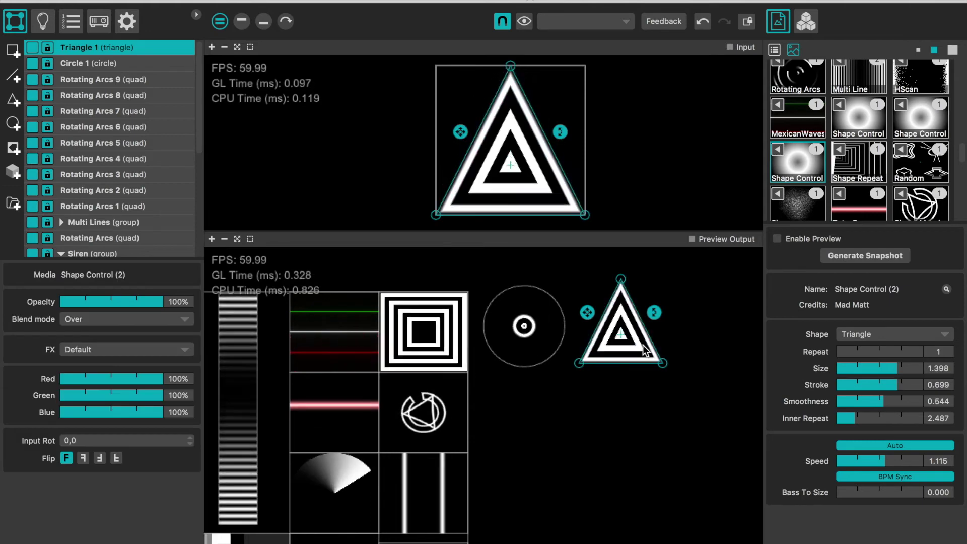
mouse_move(897, 401)
left_mouse_down()
mouse_move(912, 402)
mouse_move(901, 401)
left_mouse_up()
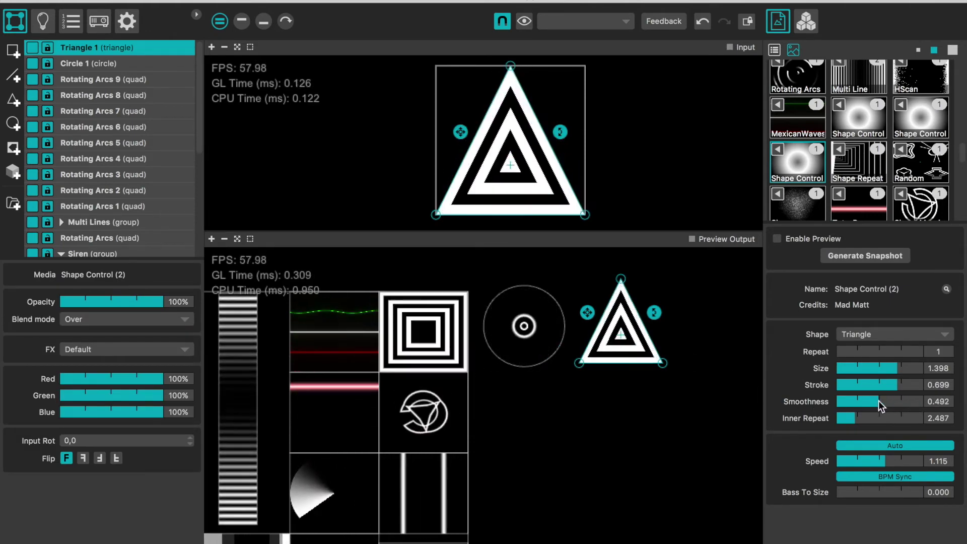
scroll(554, 335, "down", 2)
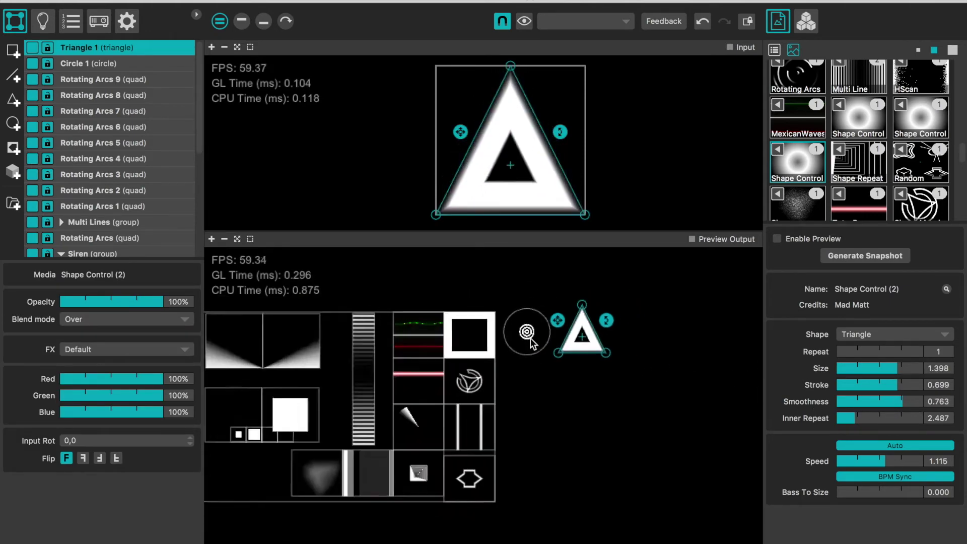
scroll(534, 337, "down", 2)
scroll(530, 337, "down", 2)
scroll(531, 348, "up", 5)
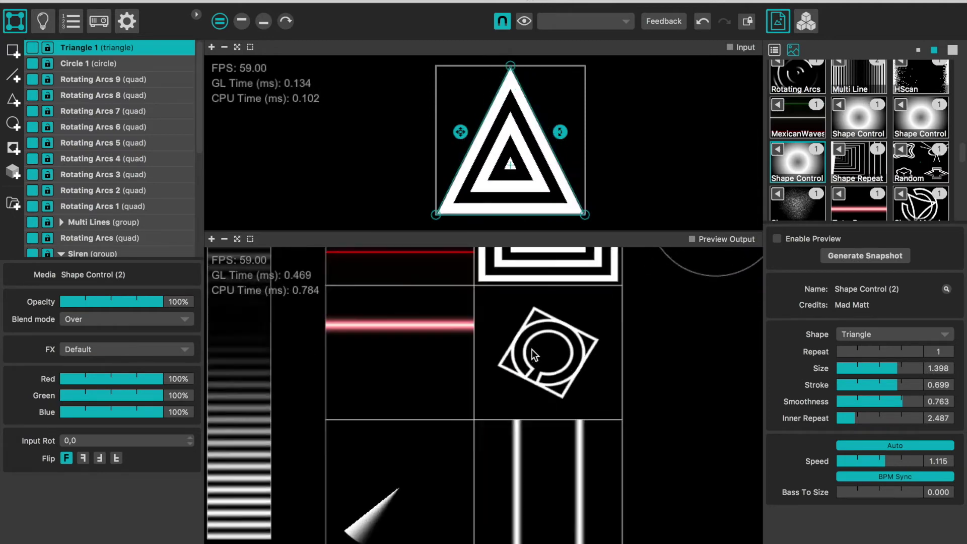
left_click(531, 349)
Step: Create an editable Tuto_Damper-1 copy via Open in Editor and apply it to Rotating Arcs 8
left_click(427, 348)
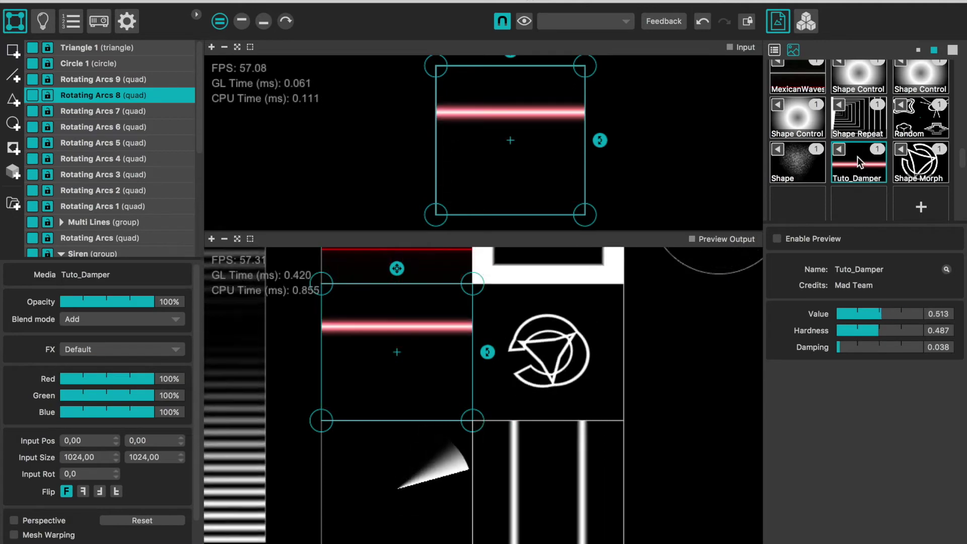
right_click(858, 167)
left_click(863, 251)
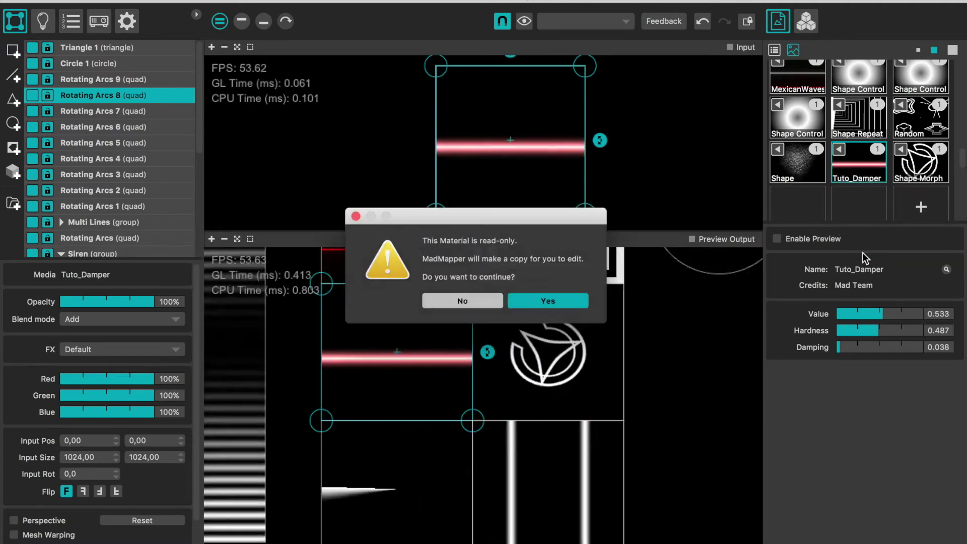
left_click(536, 303)
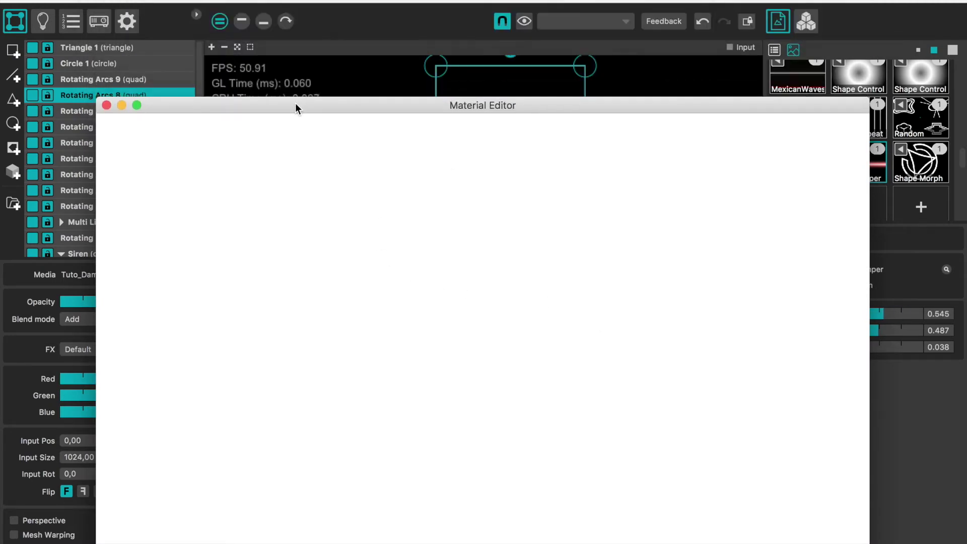
left_click_drag(295, 102, 232, 62)
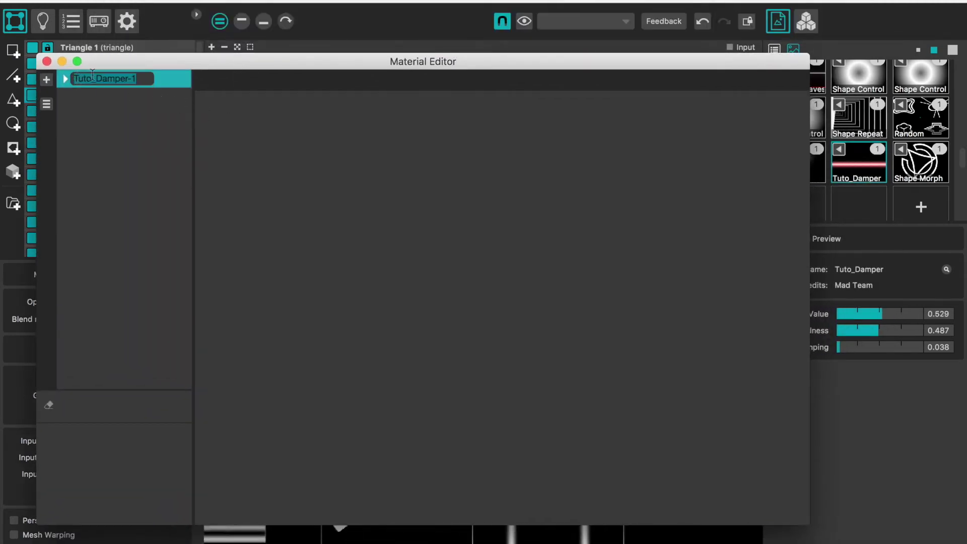
key("Return")
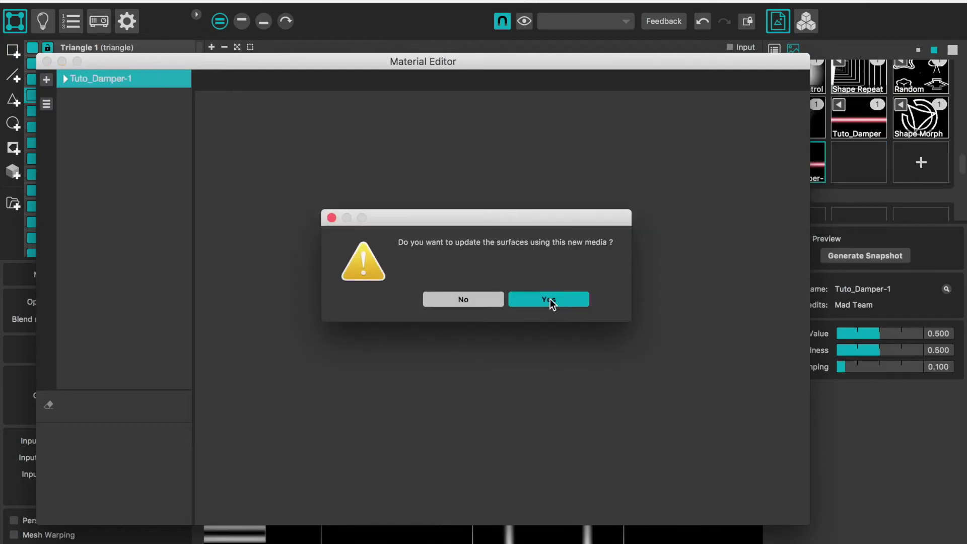
left_click(550, 302)
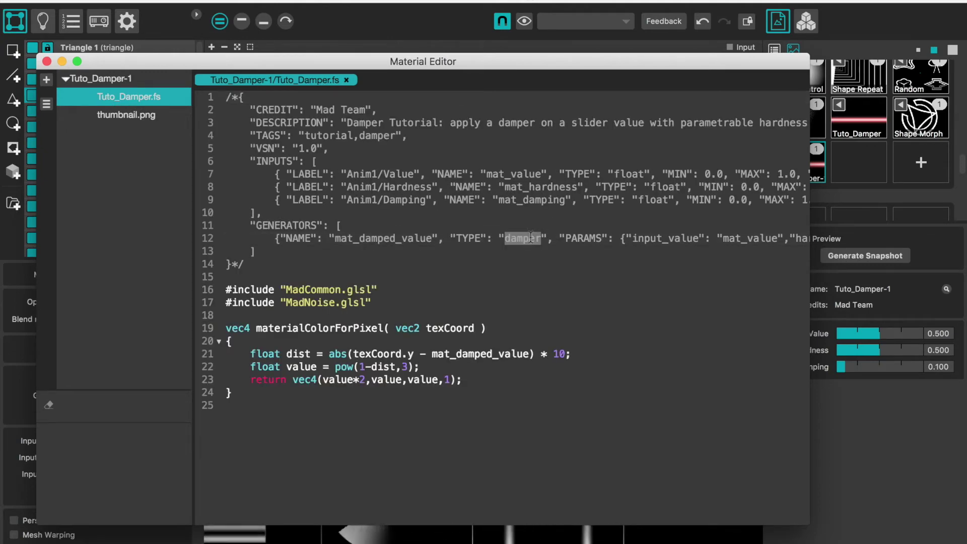
left_click(885, 458)
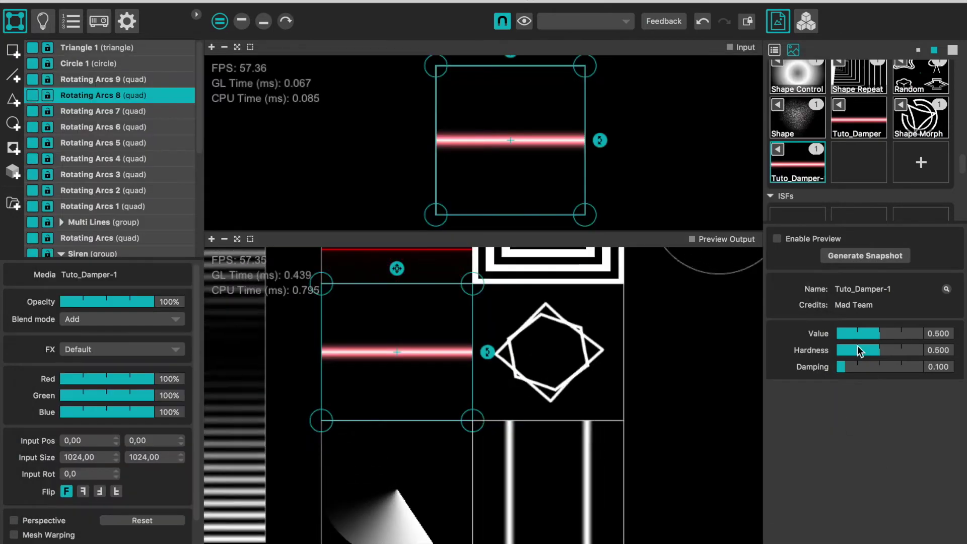
Step: Sweep Tuto_Damper-1's Value and Damping sliders, ending at Value 0.283 and Damping 0.115
left_click_drag(849, 333, 895, 333)
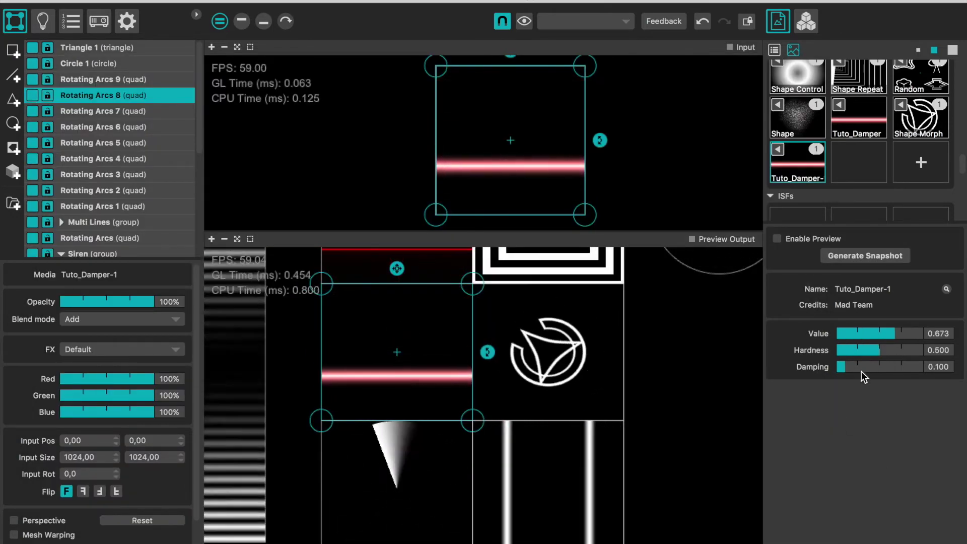
left_click_drag(866, 333, 928, 333)
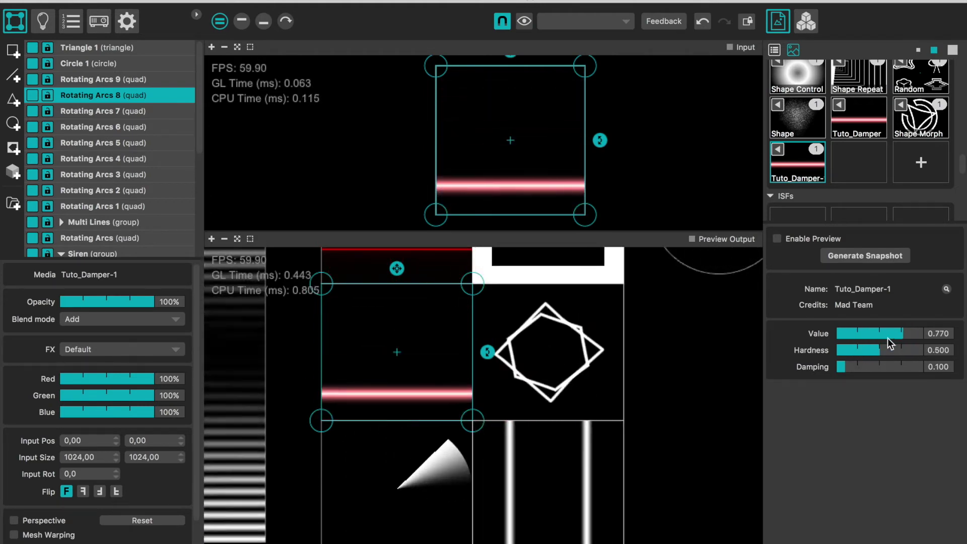
left_click_drag(860, 337, 851, 332)
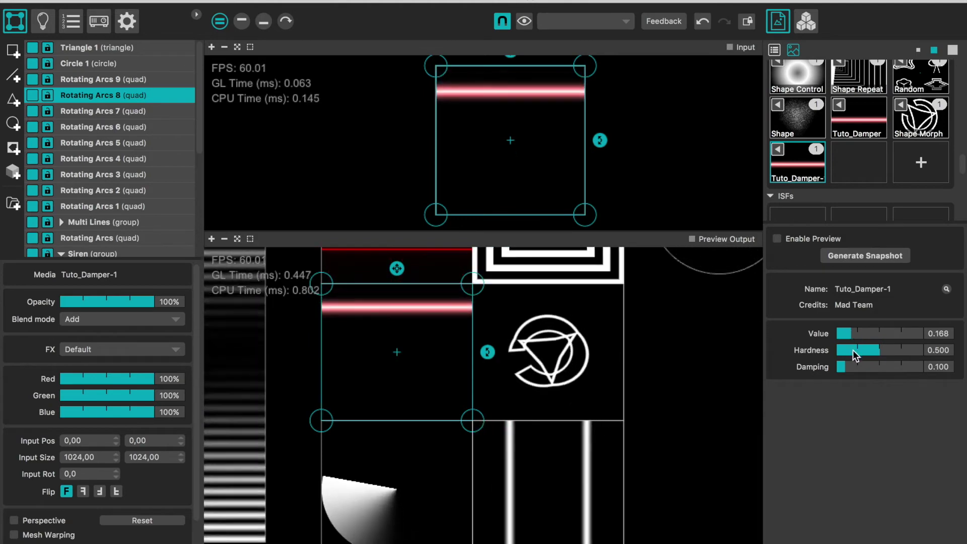
left_click_drag(909, 332, 907, 331)
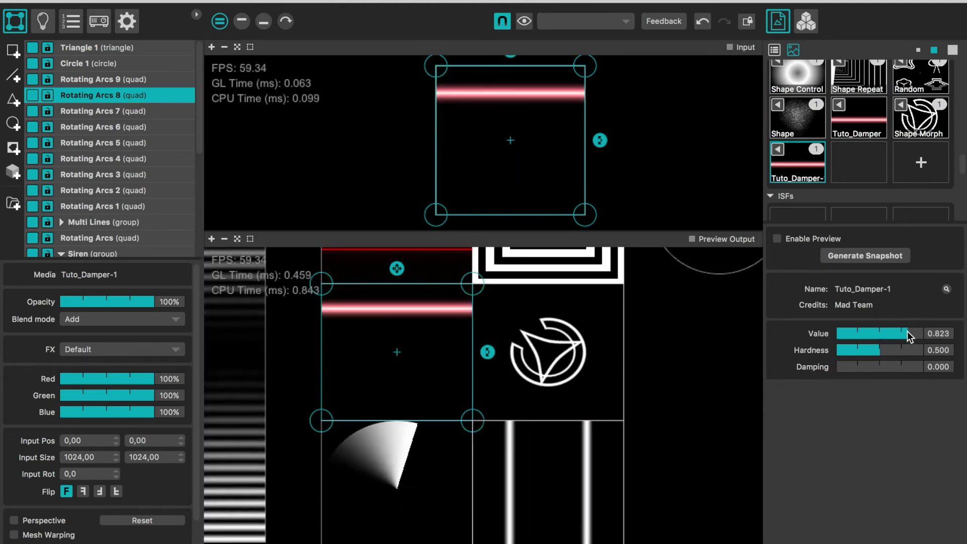
left_click_drag(857, 369, 903, 365)
mouse_move(875, 334)
left_mouse_down()
mouse_move(866, 332)
mouse_move(893, 332)
left_mouse_up()
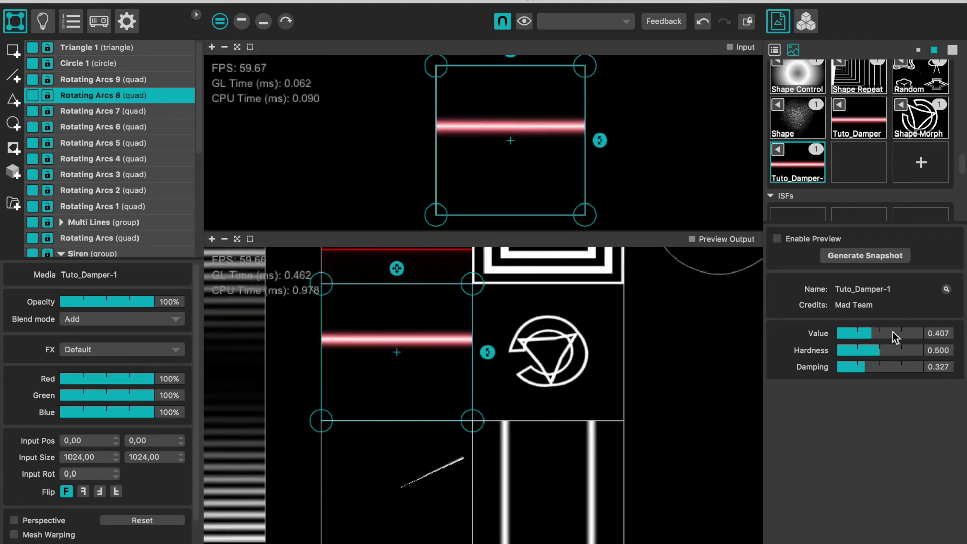
left_click_drag(887, 365, 855, 365)
left_click(903, 334)
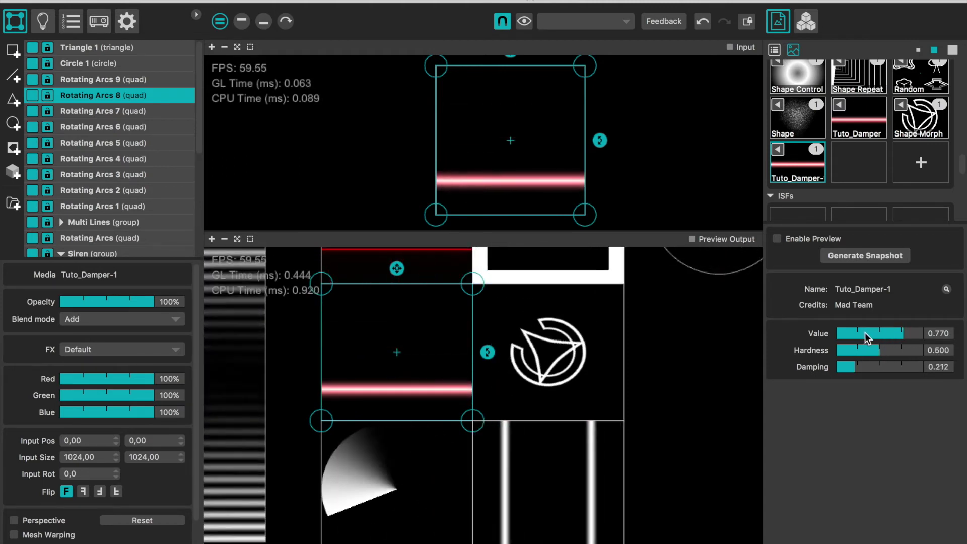
left_click_drag(895, 330, 856, 336)
left_click(881, 334)
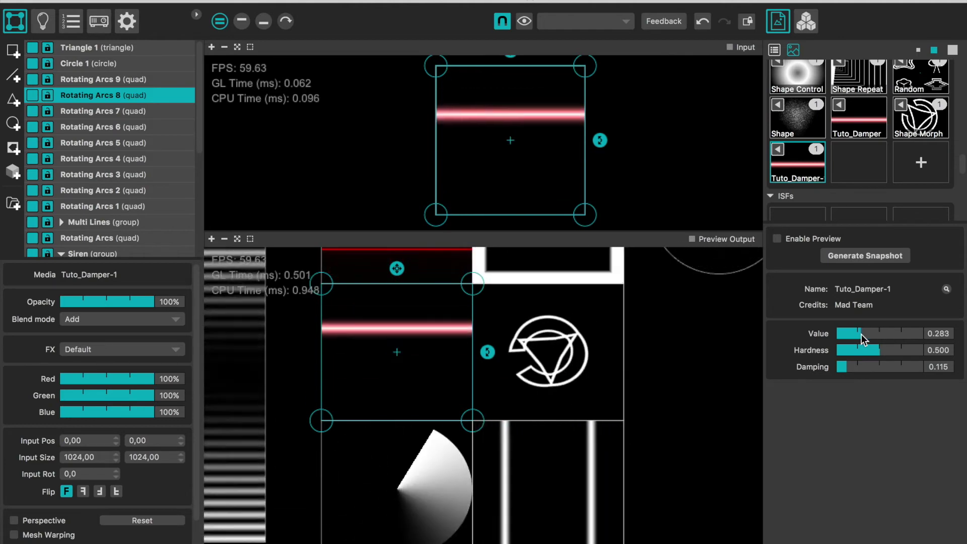
Step: Check in the Control List that the original Tuto_Damper Value is mapped to MIDI CC 11
left_click(840, 107)
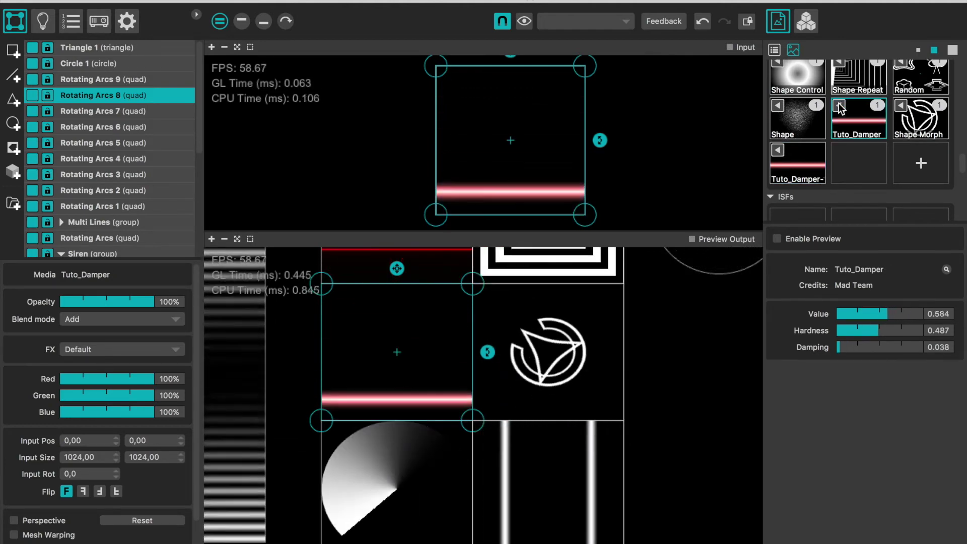
right_click(872, 313)
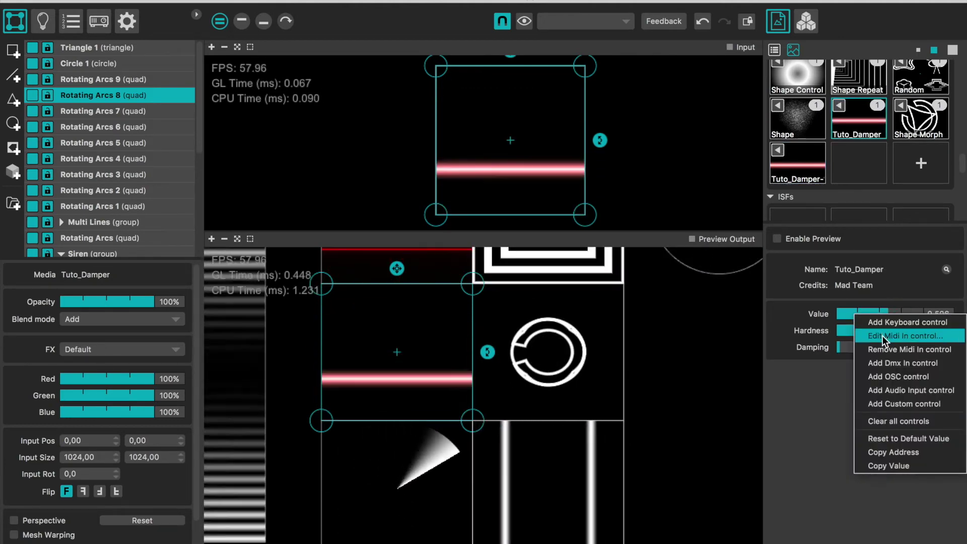
left_click(882, 335)
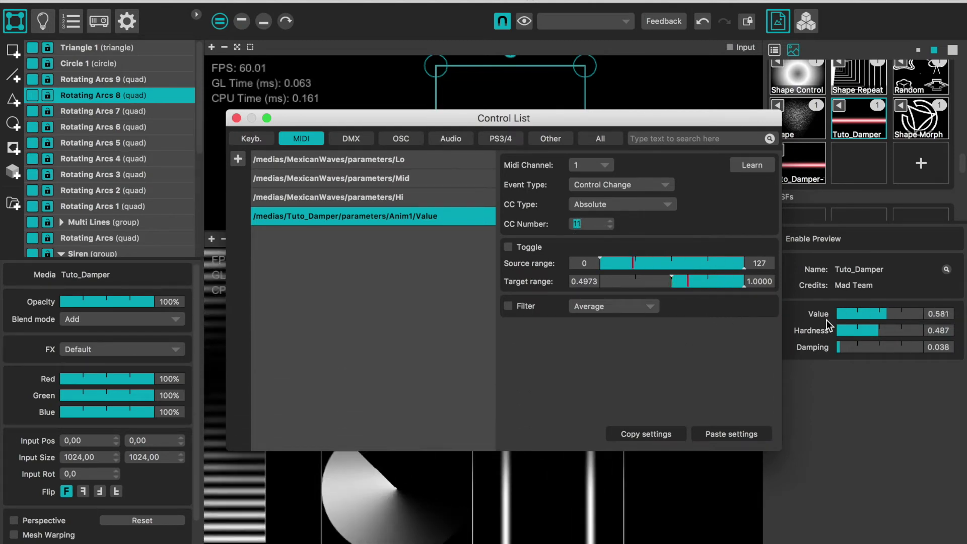
left_click(900, 399)
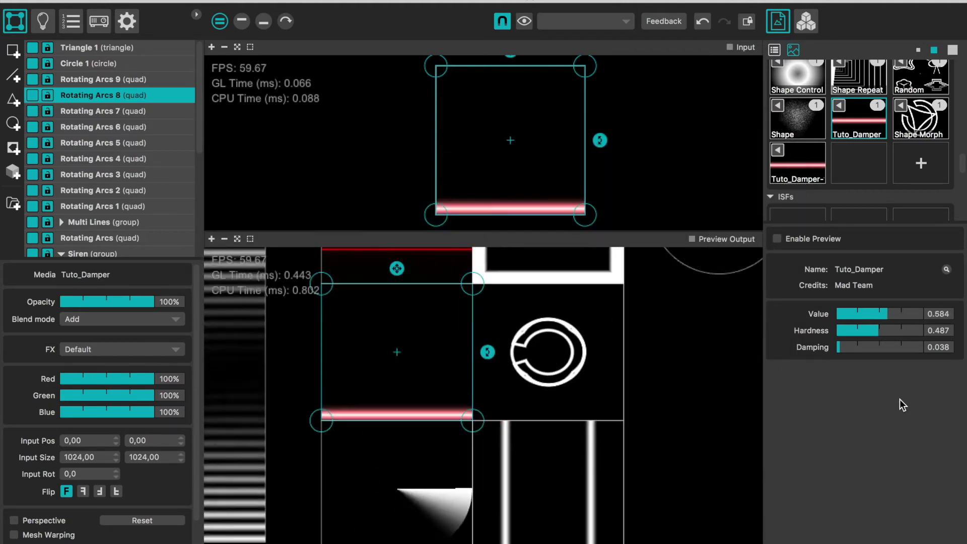
Step: Switch to Ableton Live and back, then select the Rotating Arcs 9 quad
key("super+Tab")
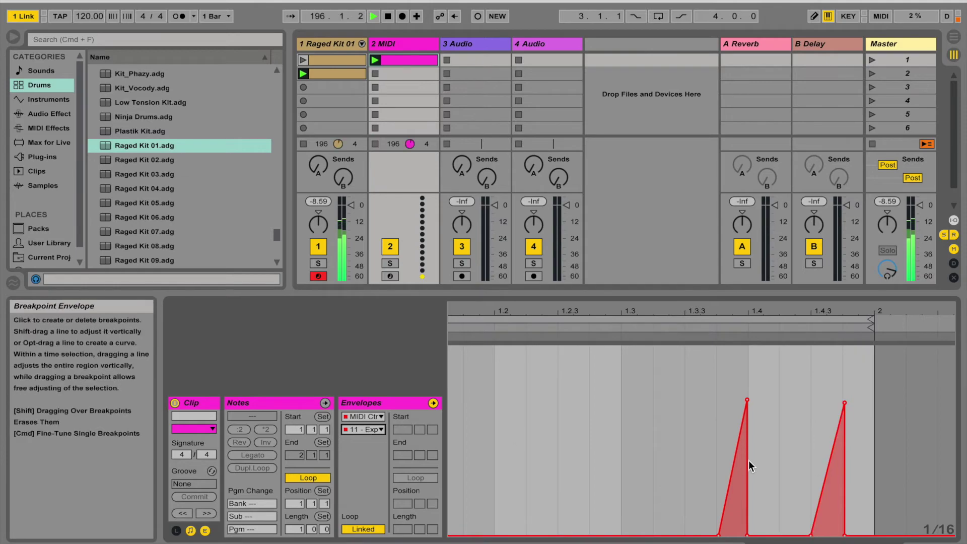
key("super+Tab")
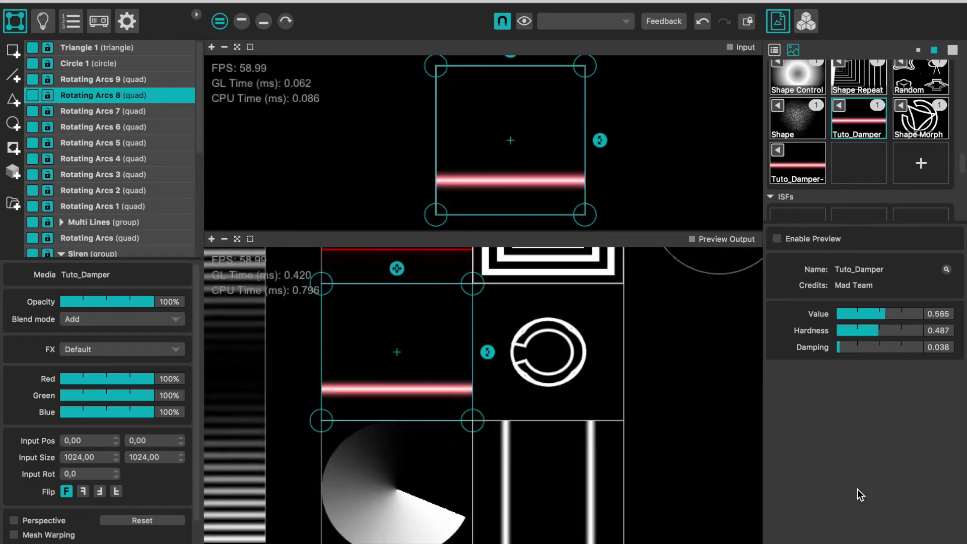
left_click(528, 331)
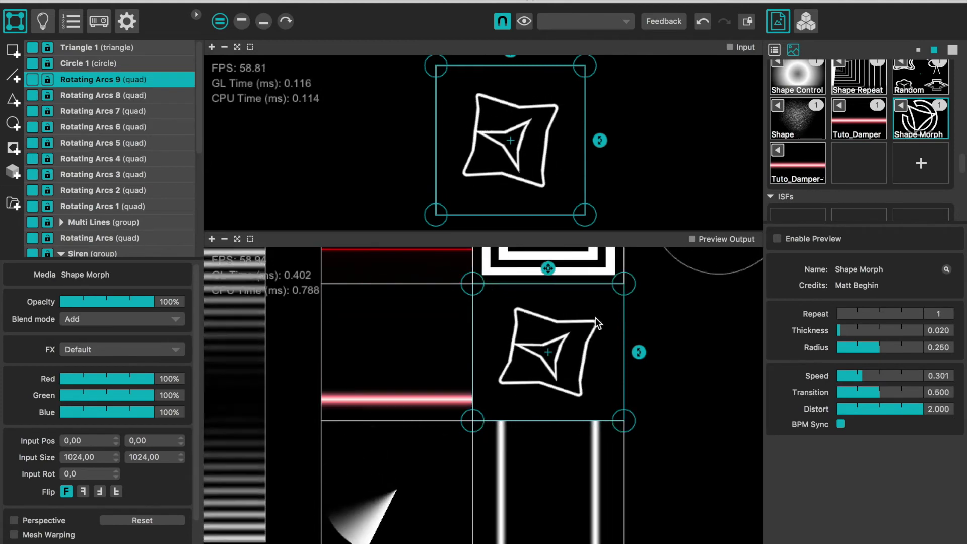
Step: Select a left Rotating Arcs quad and try different Repeat counts, returning to one wedge
left_click(675, 383)
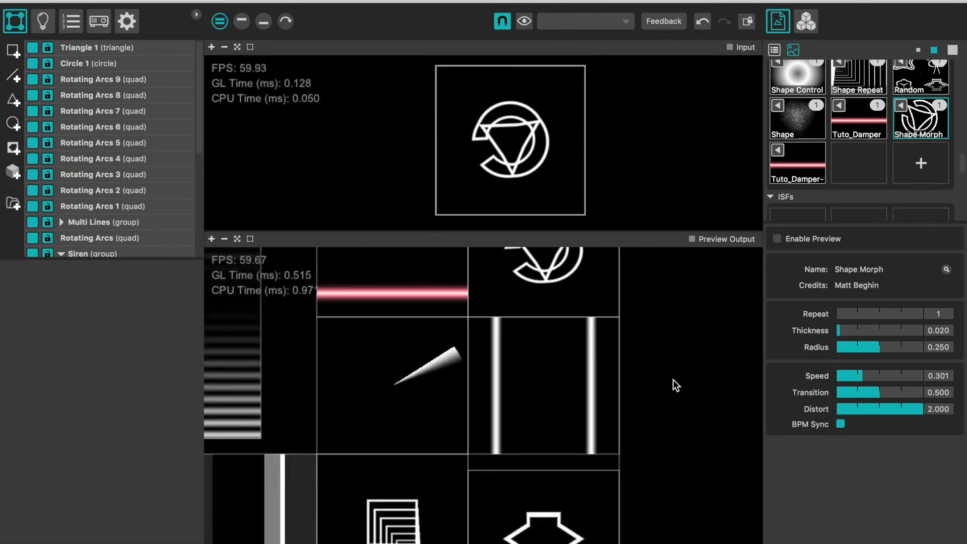
left_click(342, 366)
scroll(416, 393, "down", 5)
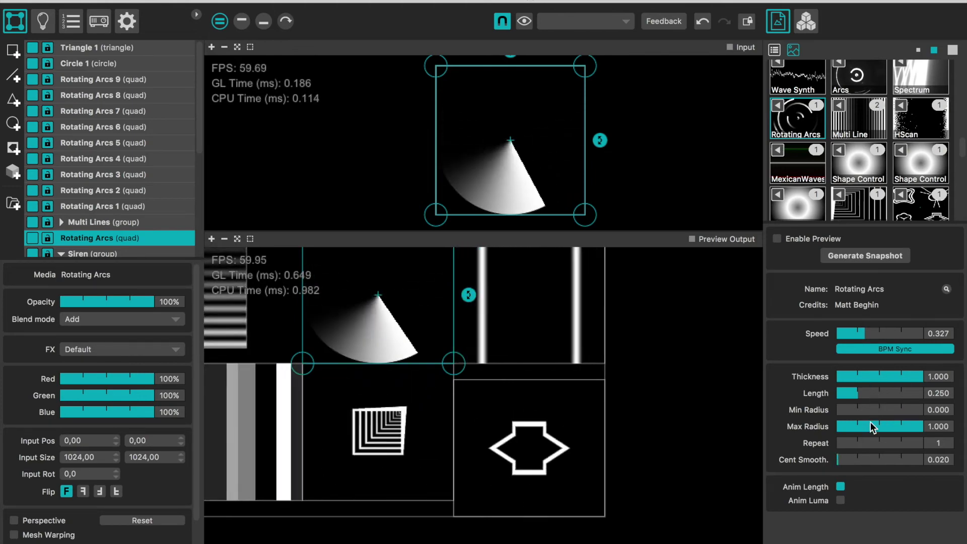
left_click(867, 443)
left_click_drag(867, 444, 859, 442)
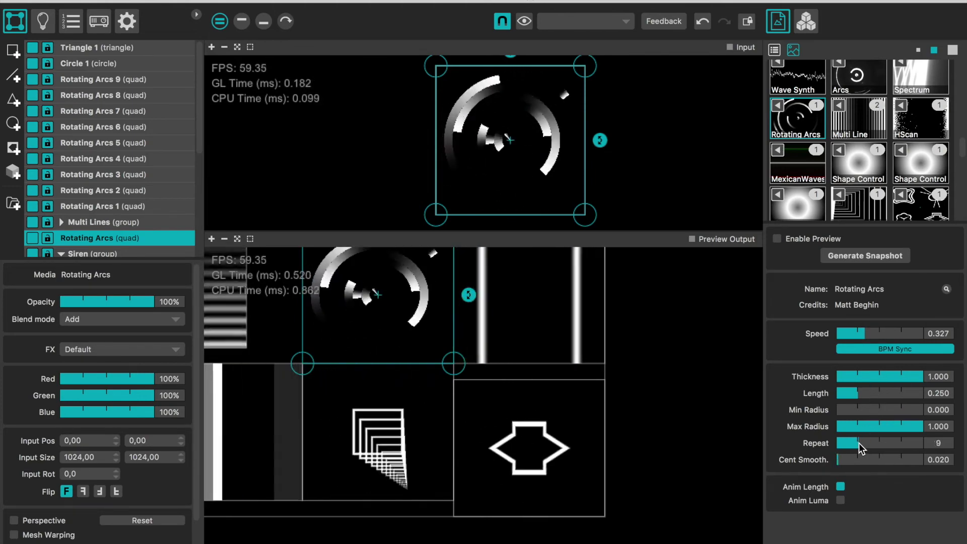
scroll(335, 385, "up", 2)
scroll(406, 363, "up", 2)
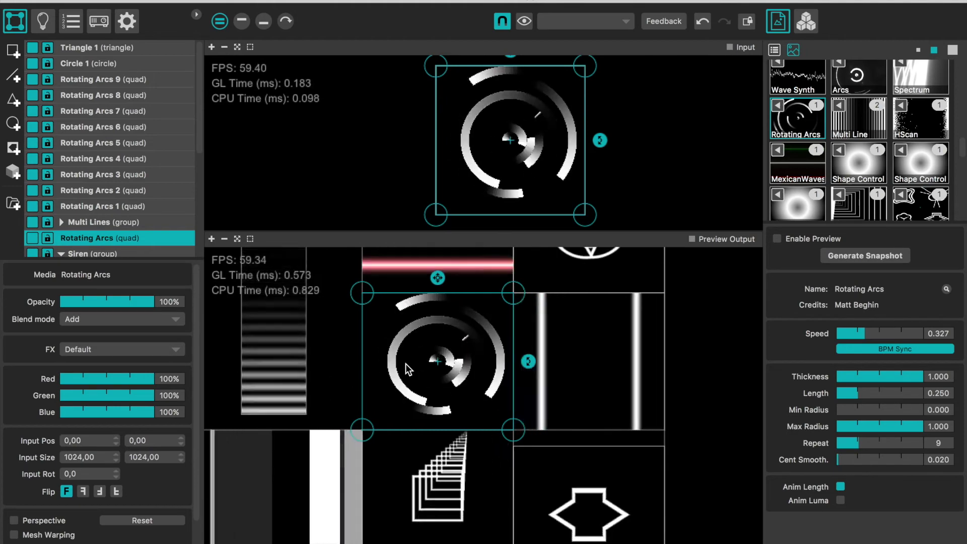
scroll(405, 364, "up", 4)
scroll(406, 364, "down", 3)
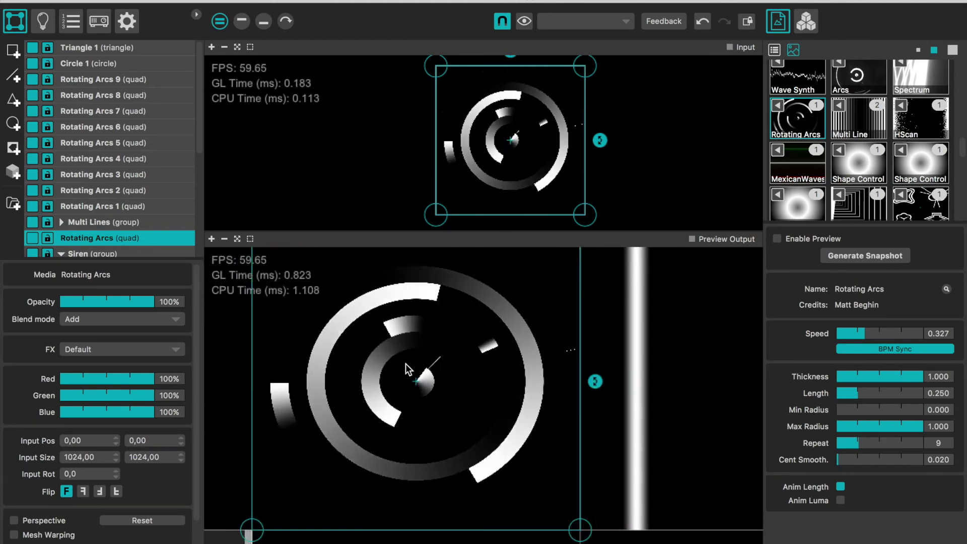
left_click_drag(867, 443, 821, 443)
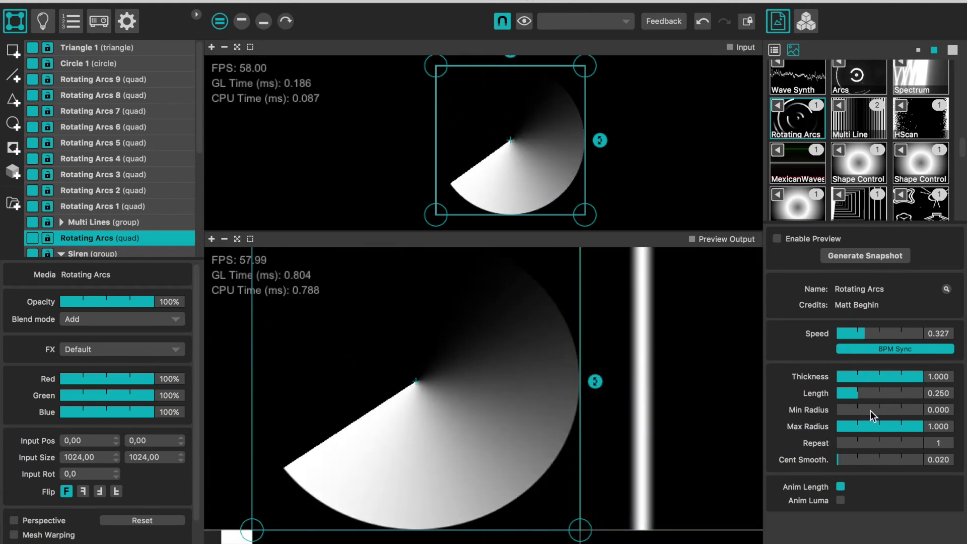
Step: Make five thin hollow rings: Min Radius 0.726, Repeat 5, Cent Smooth 0.726
left_click(871, 410)
left_click_drag(871, 410, 909, 410)
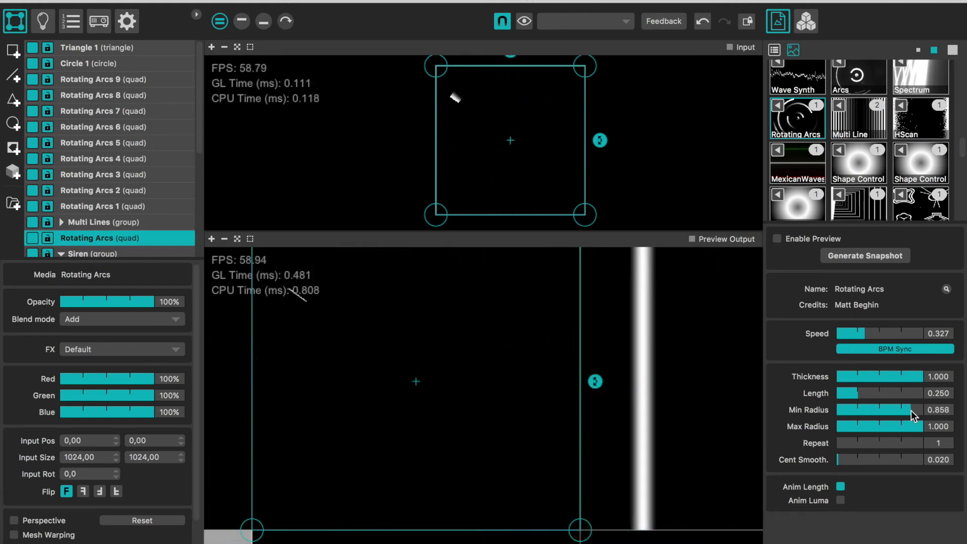
left_click(850, 442)
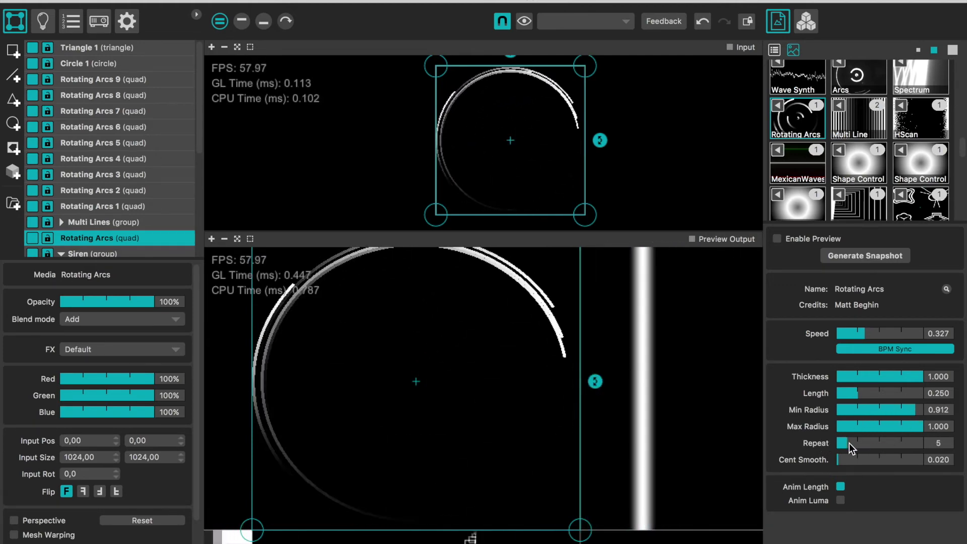
left_click(901, 411)
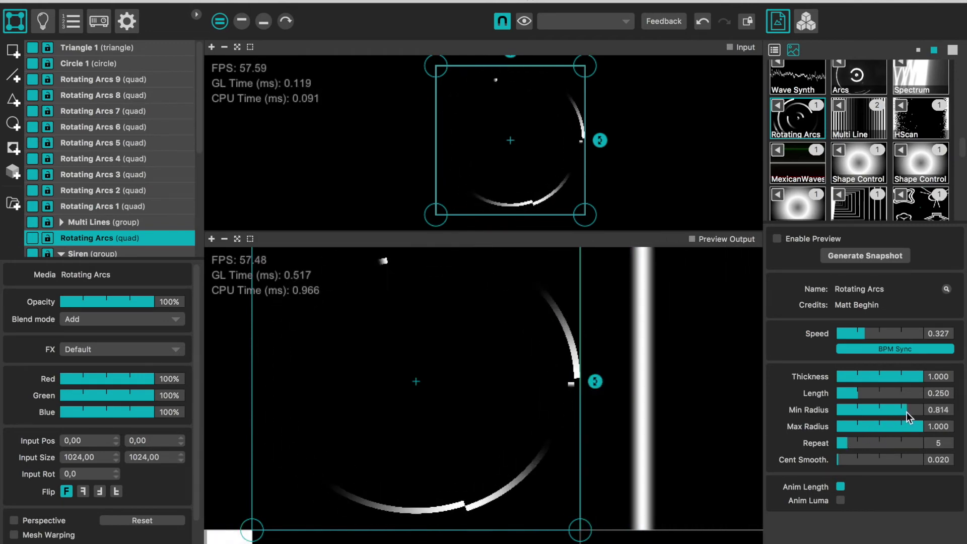
left_click_drag(907, 412, 898, 411)
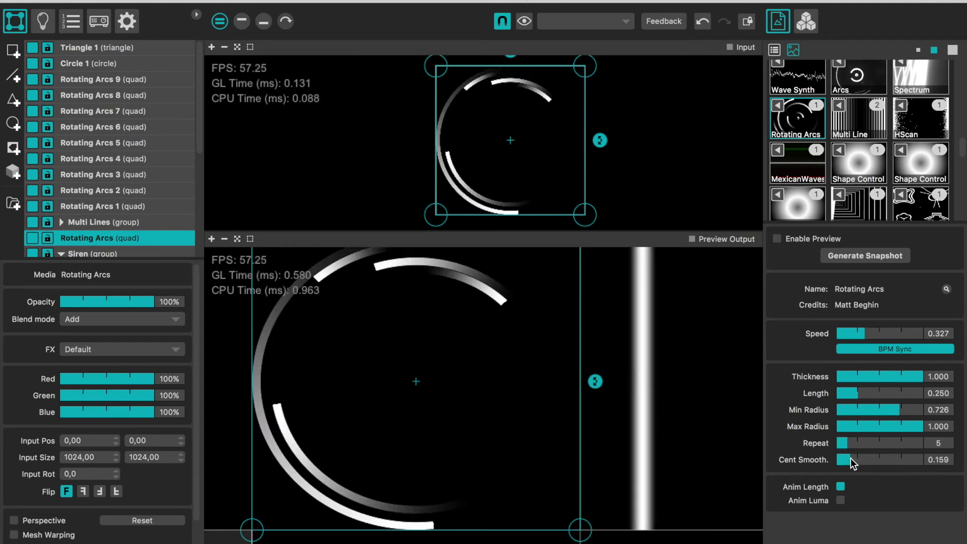
left_click_drag(851, 457, 901, 462)
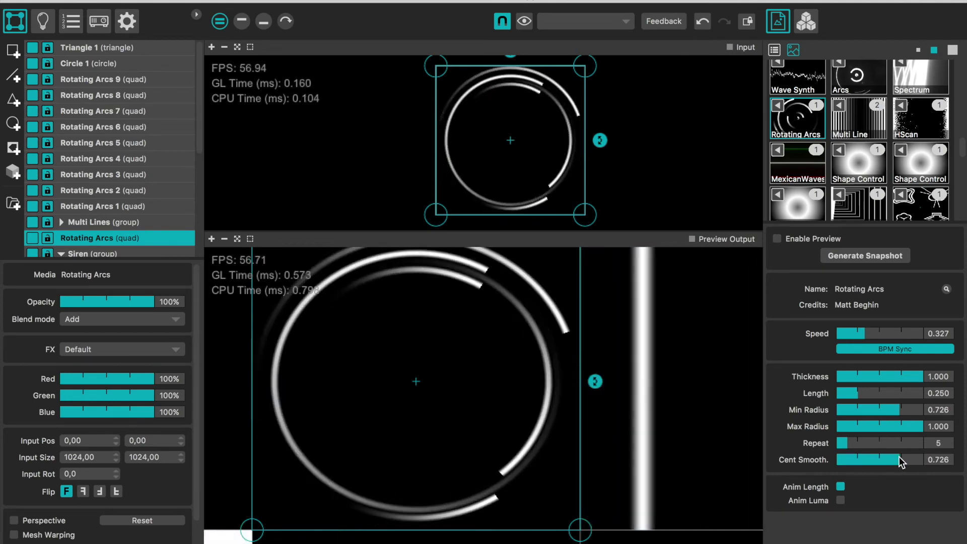
scroll(706, 439, "down", 3)
scroll(707, 440, "down", 2)
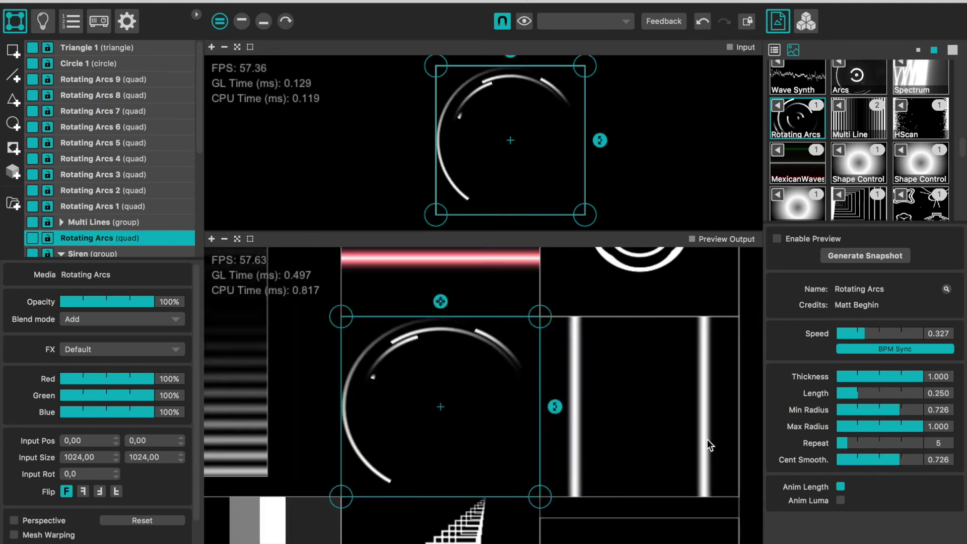
left_click(678, 437)
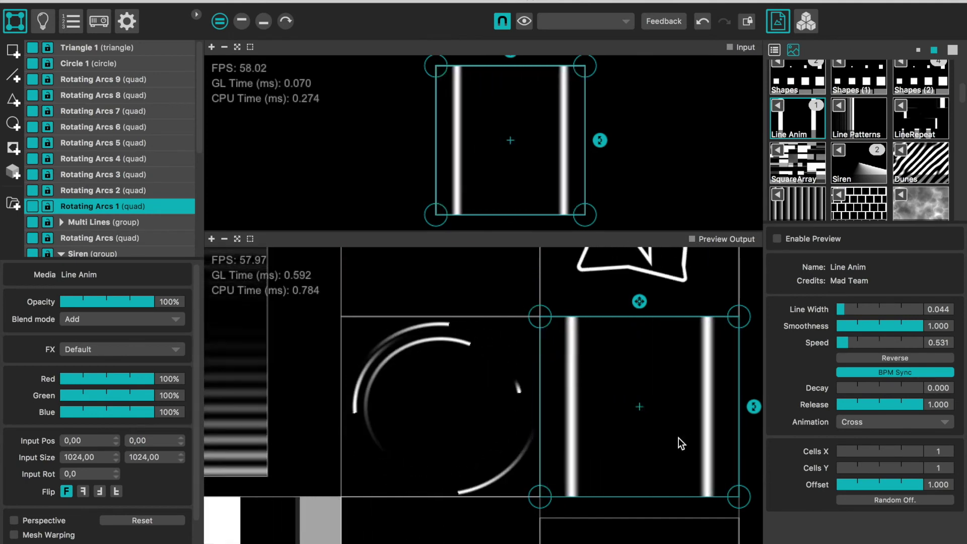
Step: Inspect the Shape Generator, HScan and Shape Repeat (Rotating Arcs 5) surfaces in Preview Output
scroll(679, 437, "down", 5)
scroll(678, 438, "left", 3)
scroll(678, 438, "left", 3)
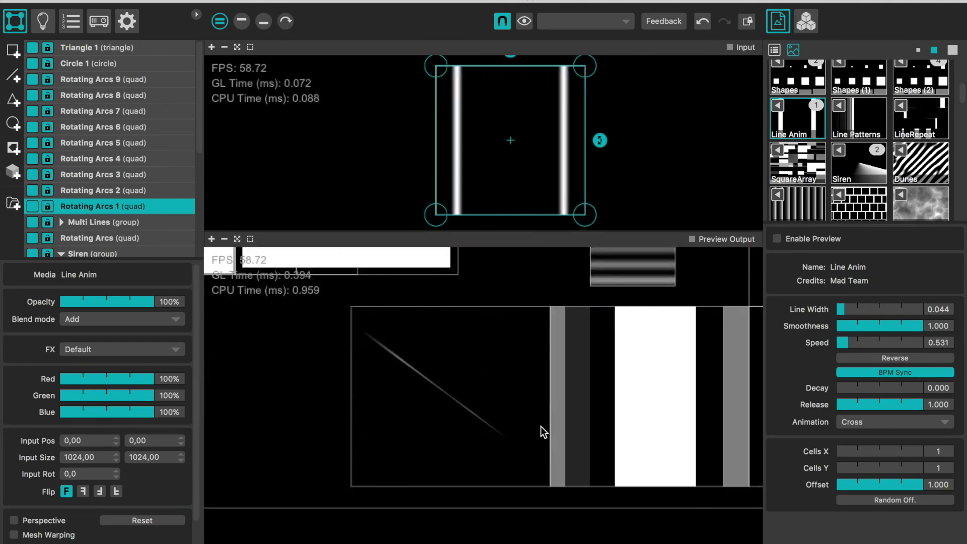
left_click(514, 423)
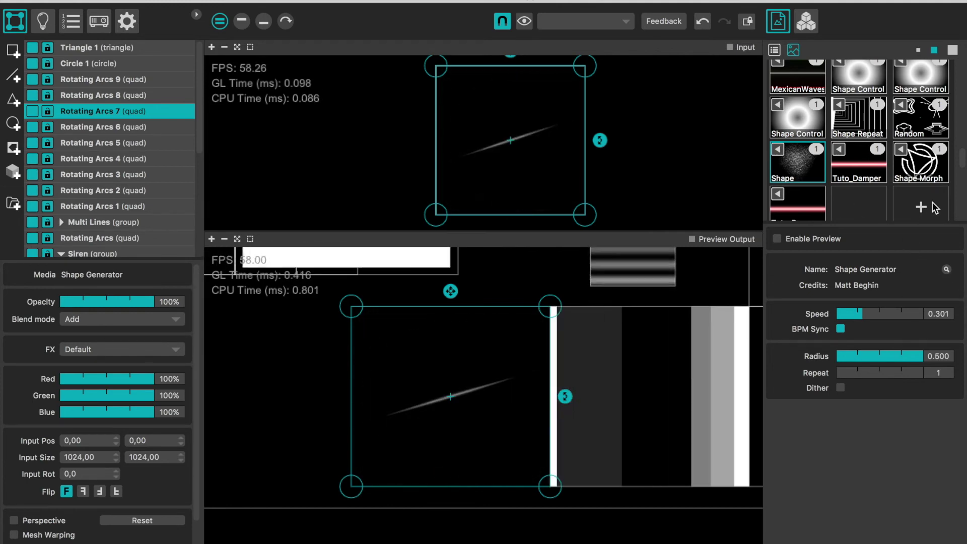
scroll(597, 367, "right", 5)
left_click(401, 395)
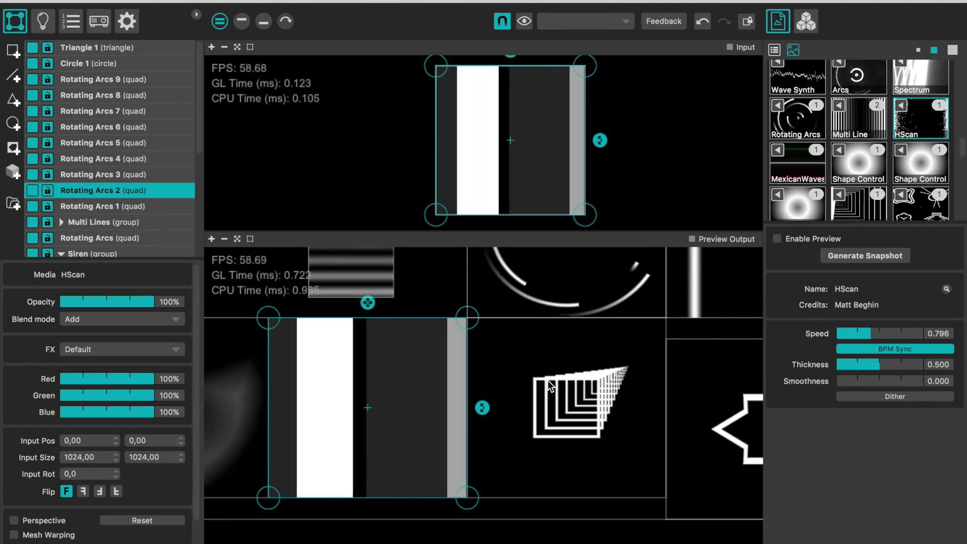
scroll(398, 428, "up", 2)
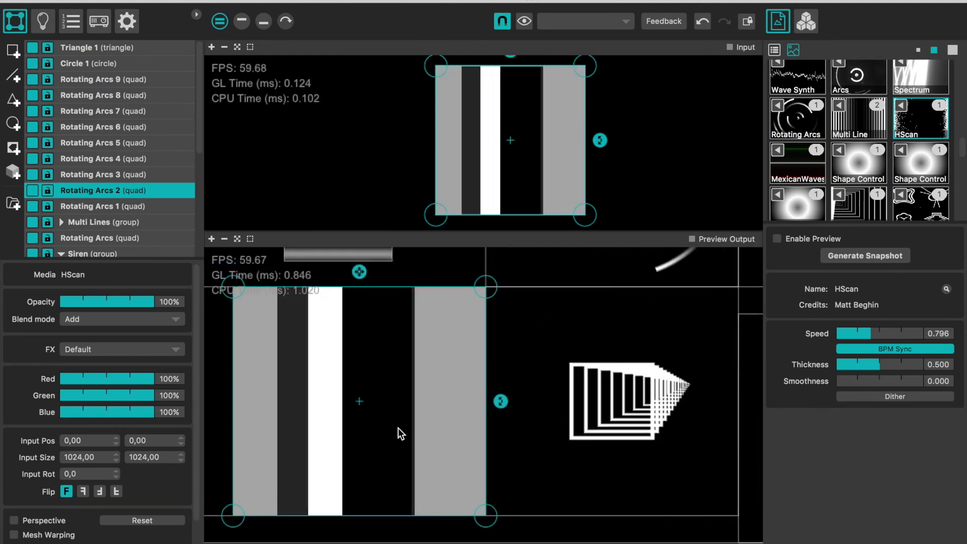
scroll(721, 391, "right", 5)
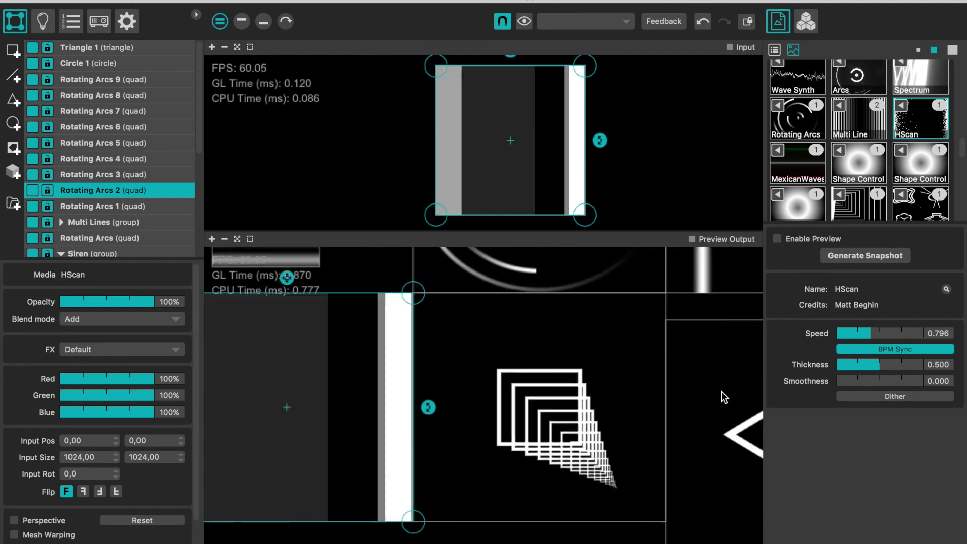
left_click(463, 422)
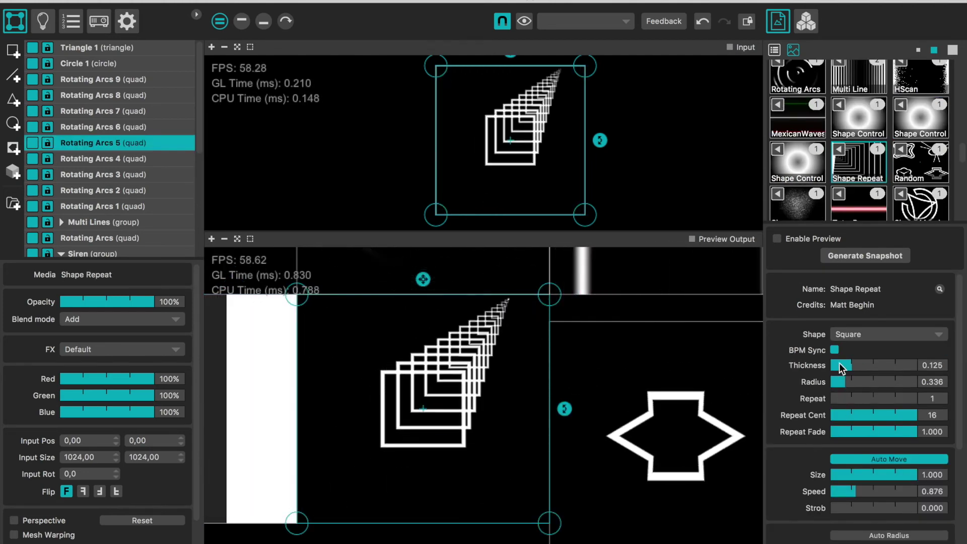
Step: Set Shape Repeat to circles at radius 0.673 with repeat 1, then select the Random Shapes quad
left_click(873, 334)
scroll(872, 337, "down", 1)
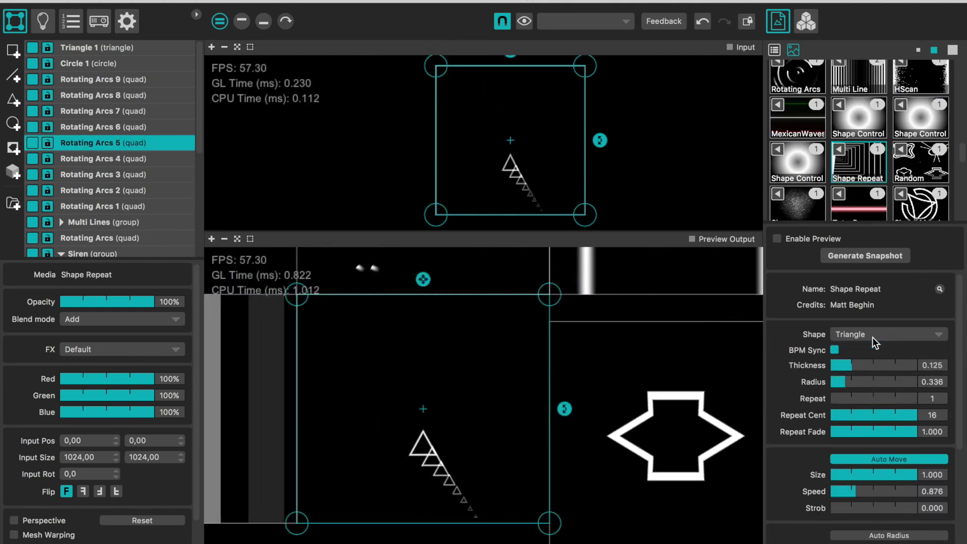
scroll(872, 337, "down", 1)
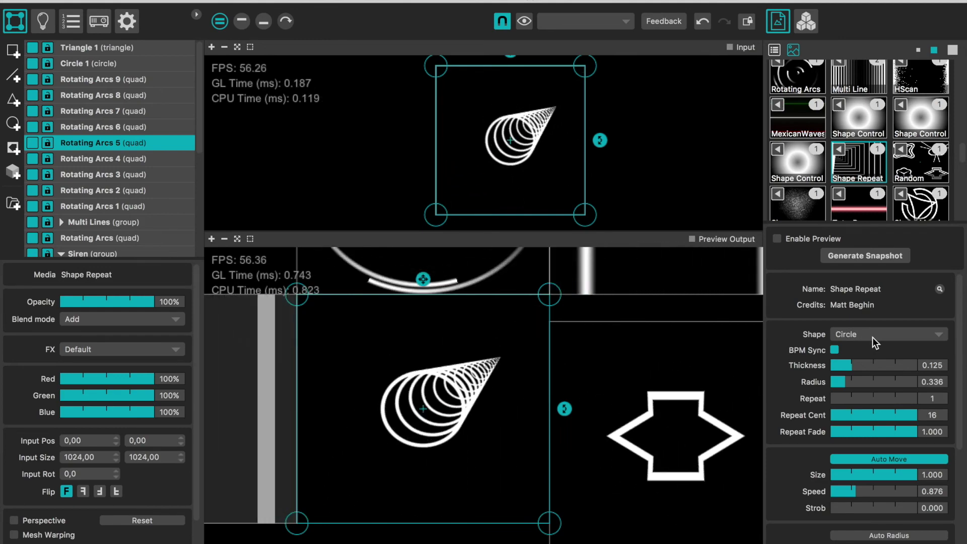
left_click_drag(865, 382, 873, 382)
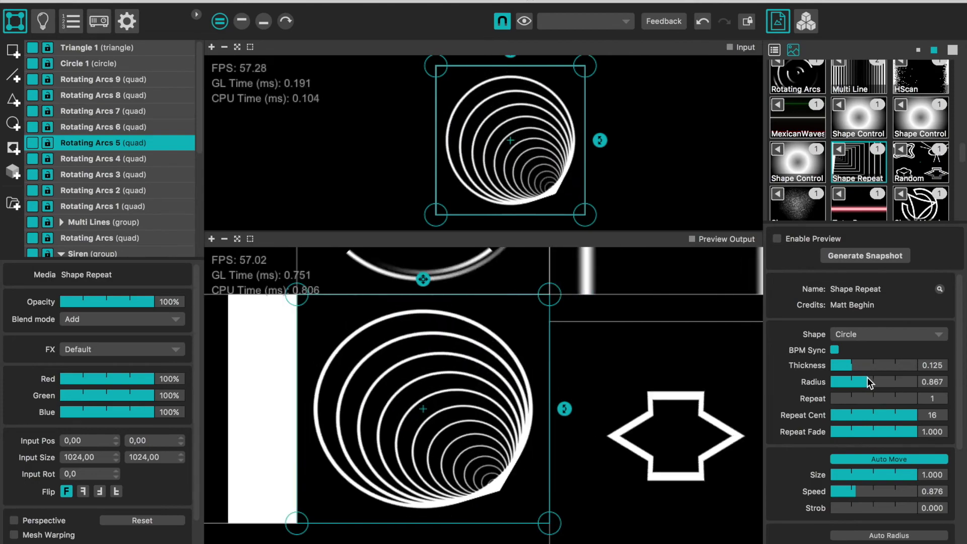
left_click_drag(873, 376, 838, 397)
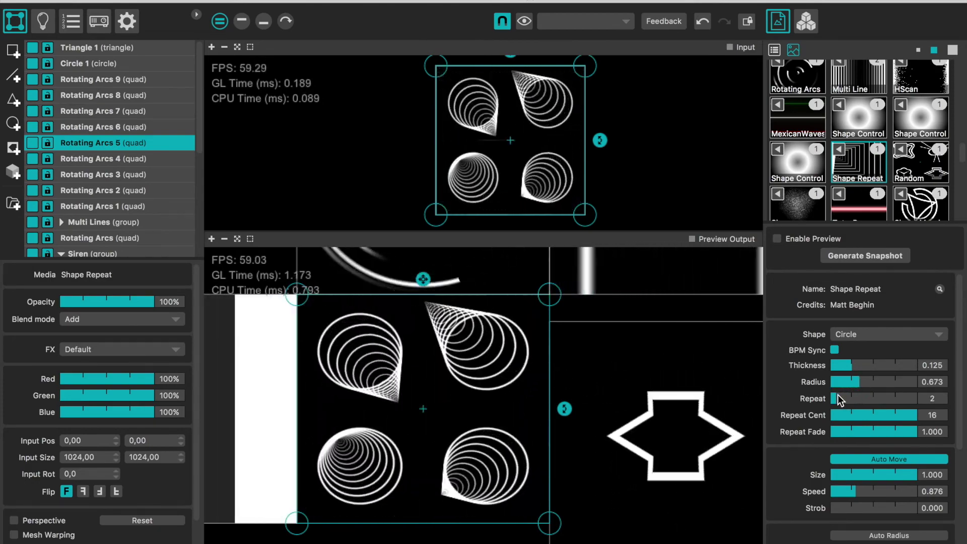
left_click_drag(838, 394, 793, 394)
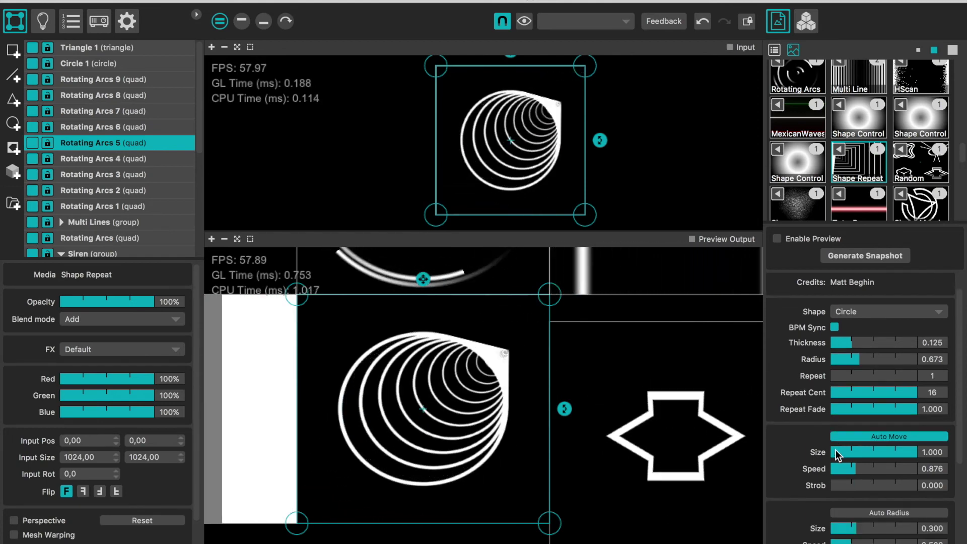
left_click(675, 452)
left_click_drag(675, 452, 473, 401)
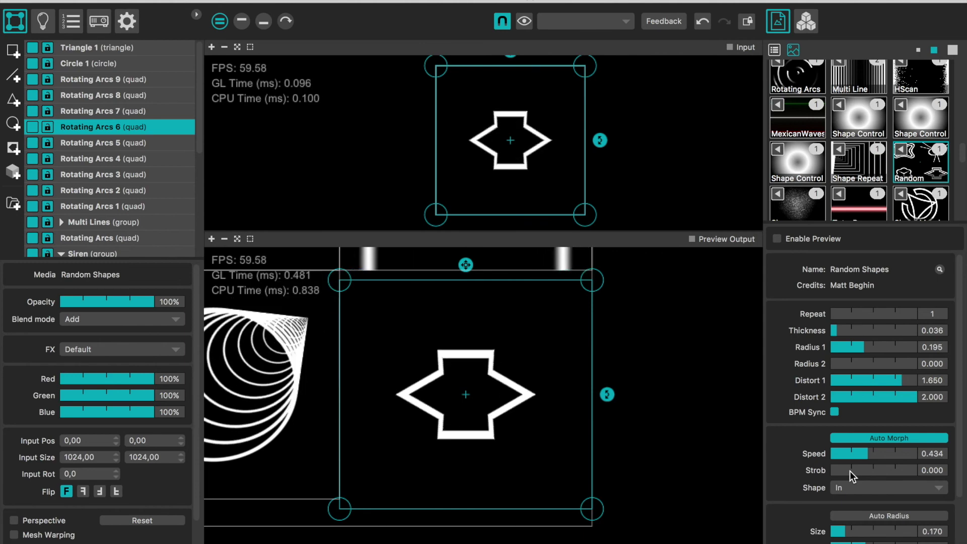
Step: Set the Random Shapes Auto Morph strobe to about 0.2 and zoom out the preview
left_click_drag(850, 471, 848, 470)
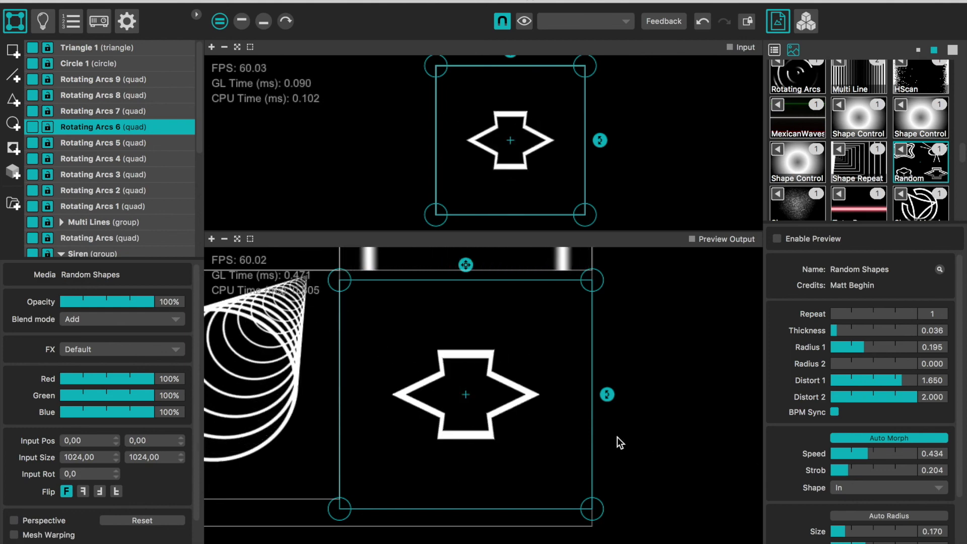
scroll(609, 435, "down", 3)
scroll(608, 436, "down", 3)
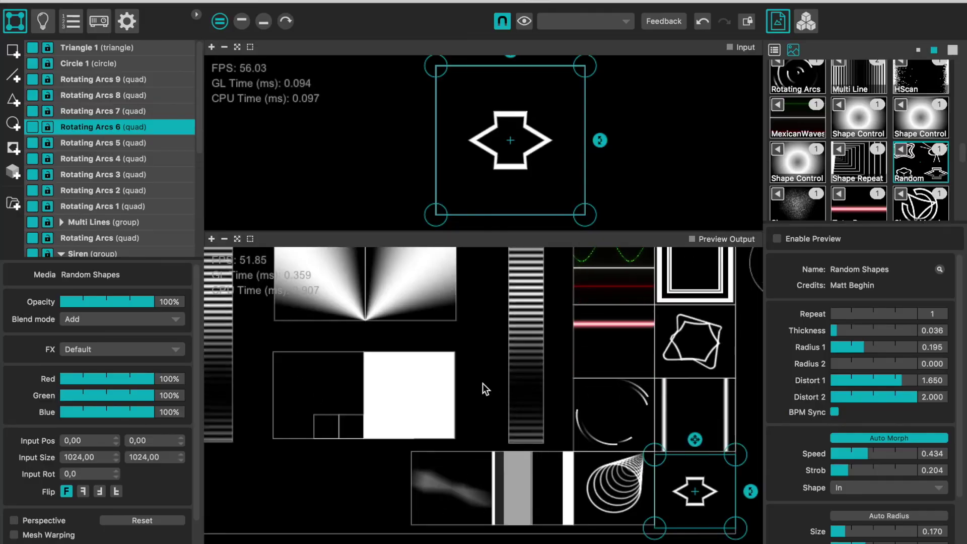
Step: Select Quads 5–8 and drag them down-left into a new row, then deselect
left_click(330, 423)
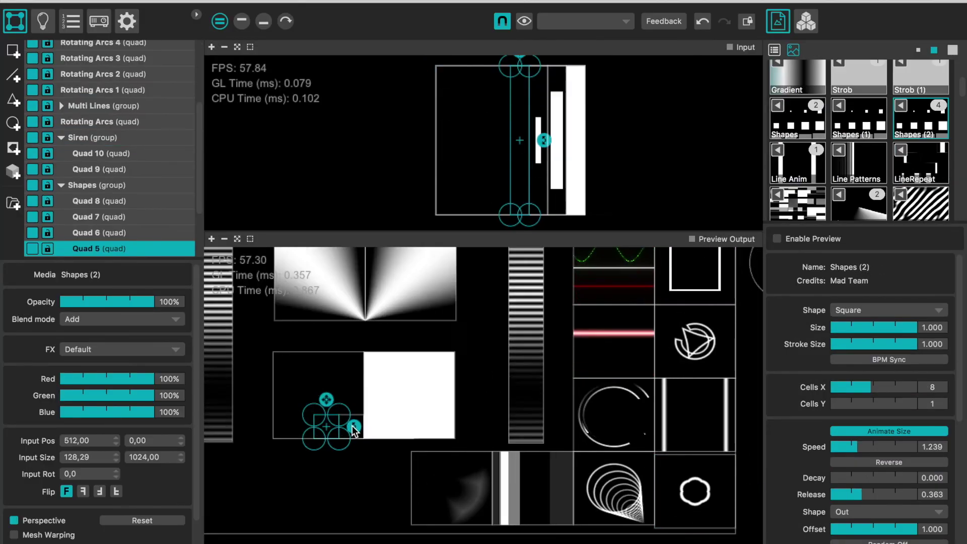
left_click(355, 428, "shift")
left_click(382, 429, "shift")
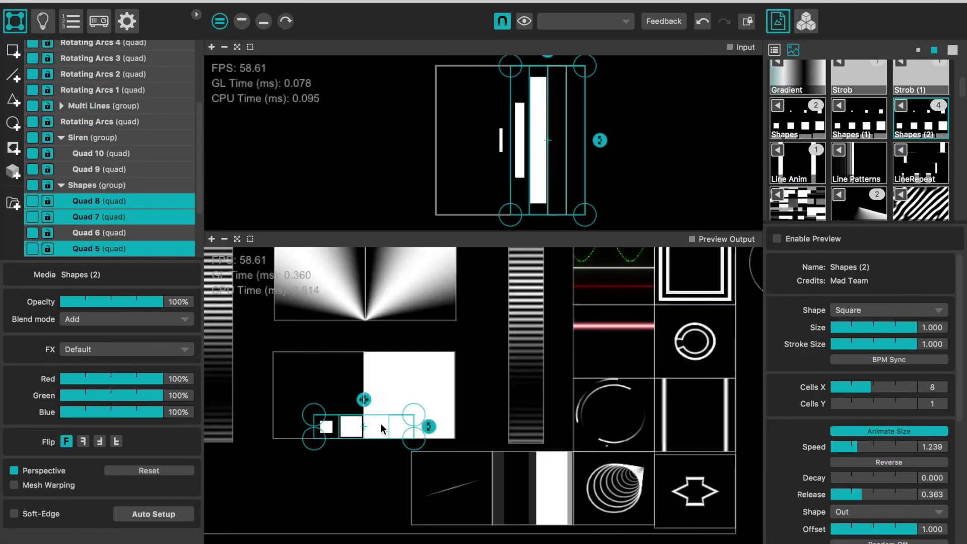
left_click_drag(381, 429, 341, 468)
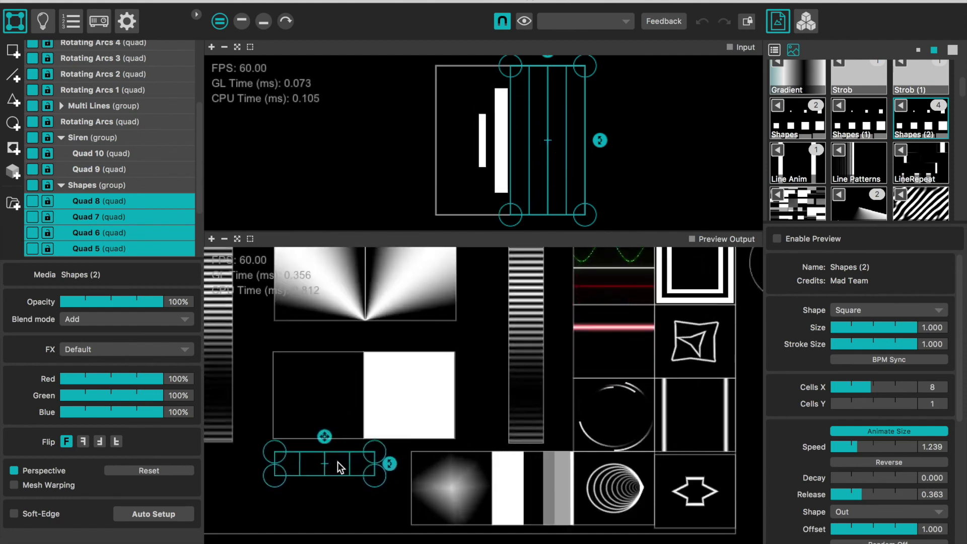
left_click(338, 492)
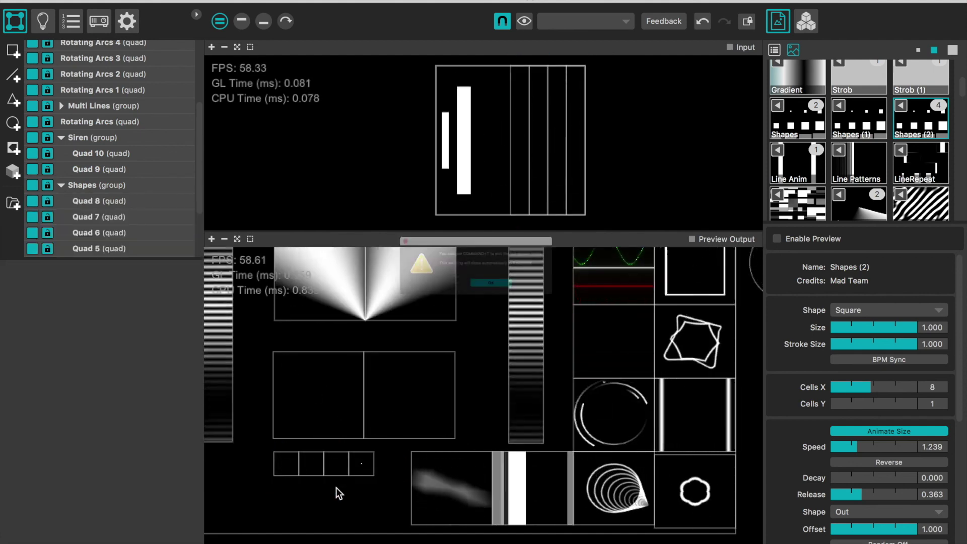